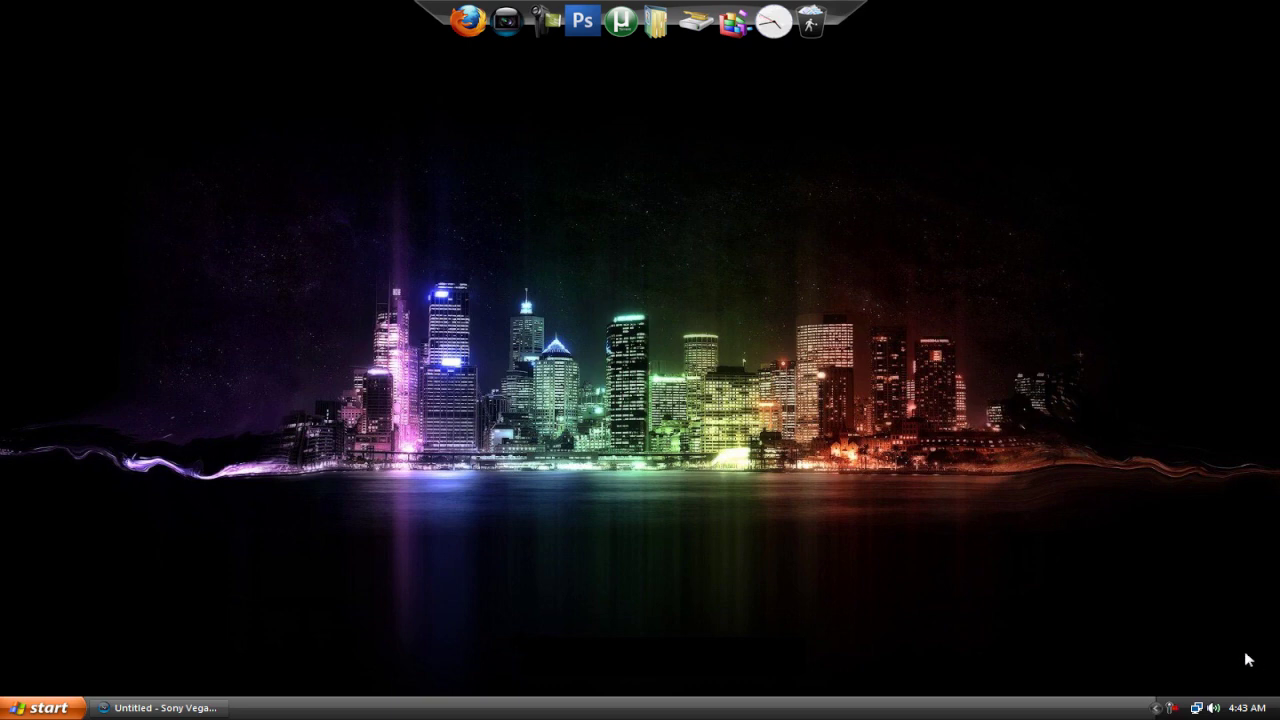
# - Restore the Sony Vegas Pro 8.0 window and open the Help menu
pyautogui.click(157, 708)
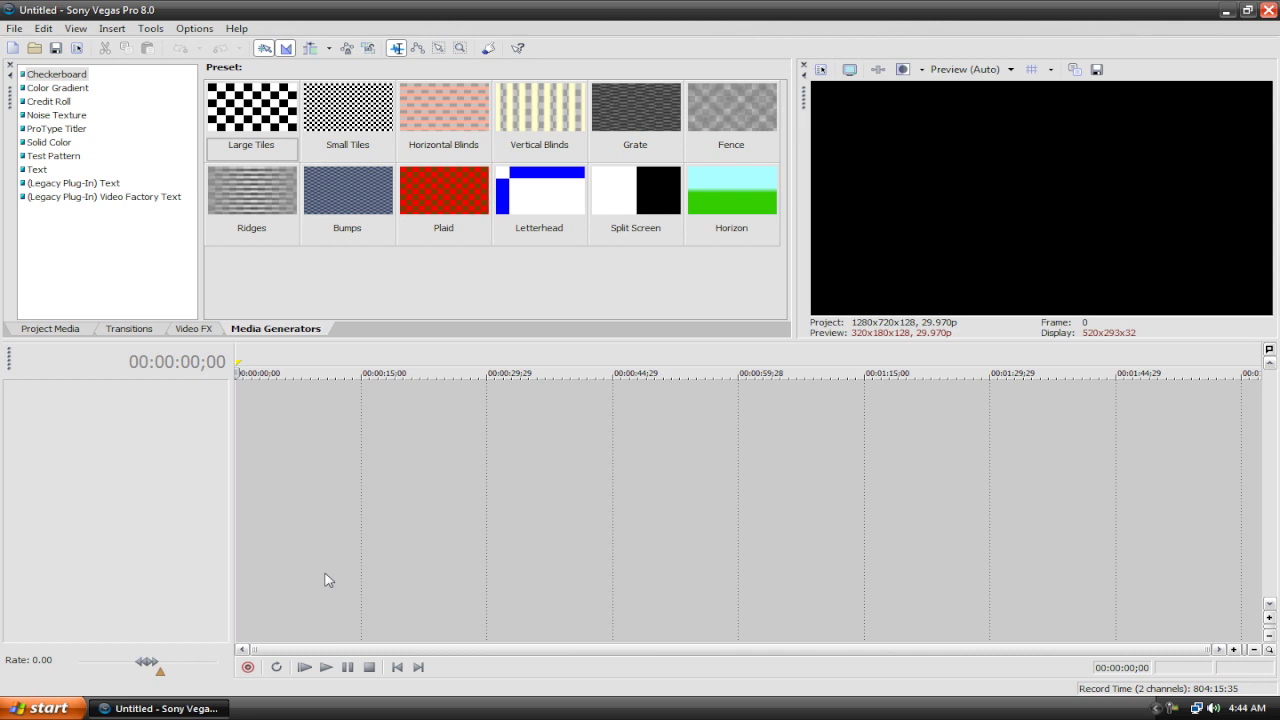
pyautogui.click(236, 28)
pyautogui.click(280, 174)
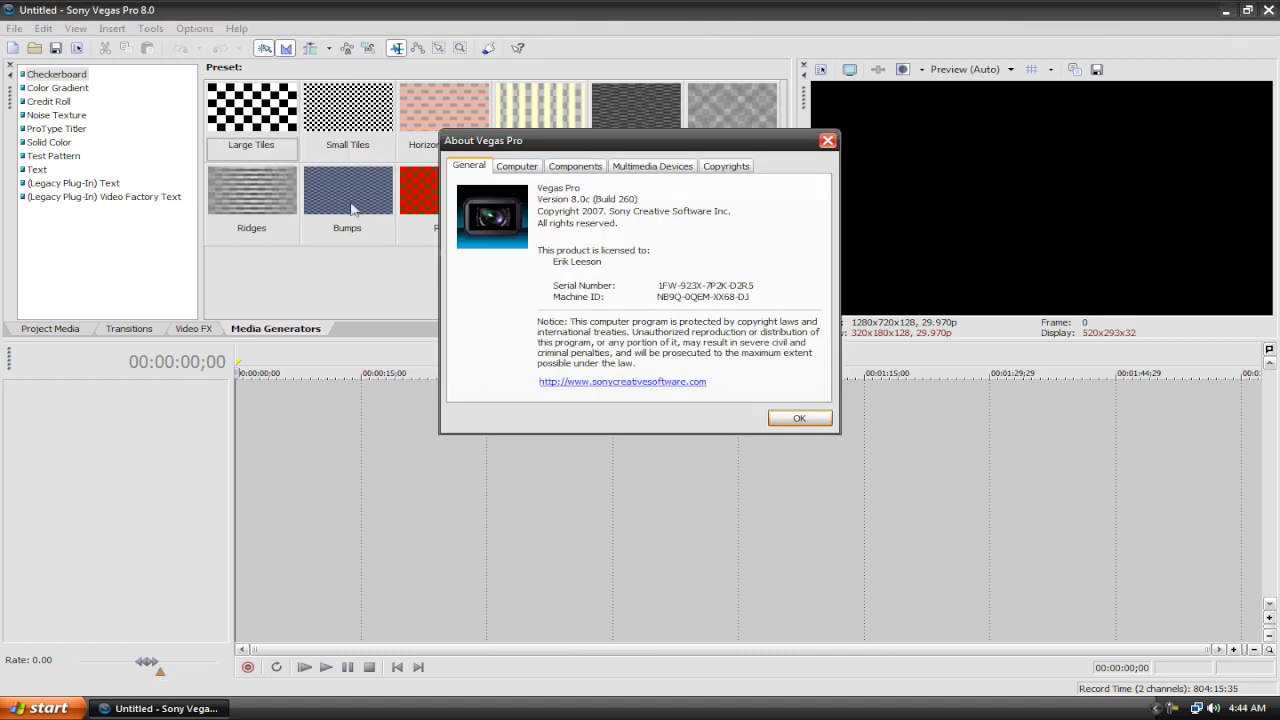
pyautogui.click(828, 141)
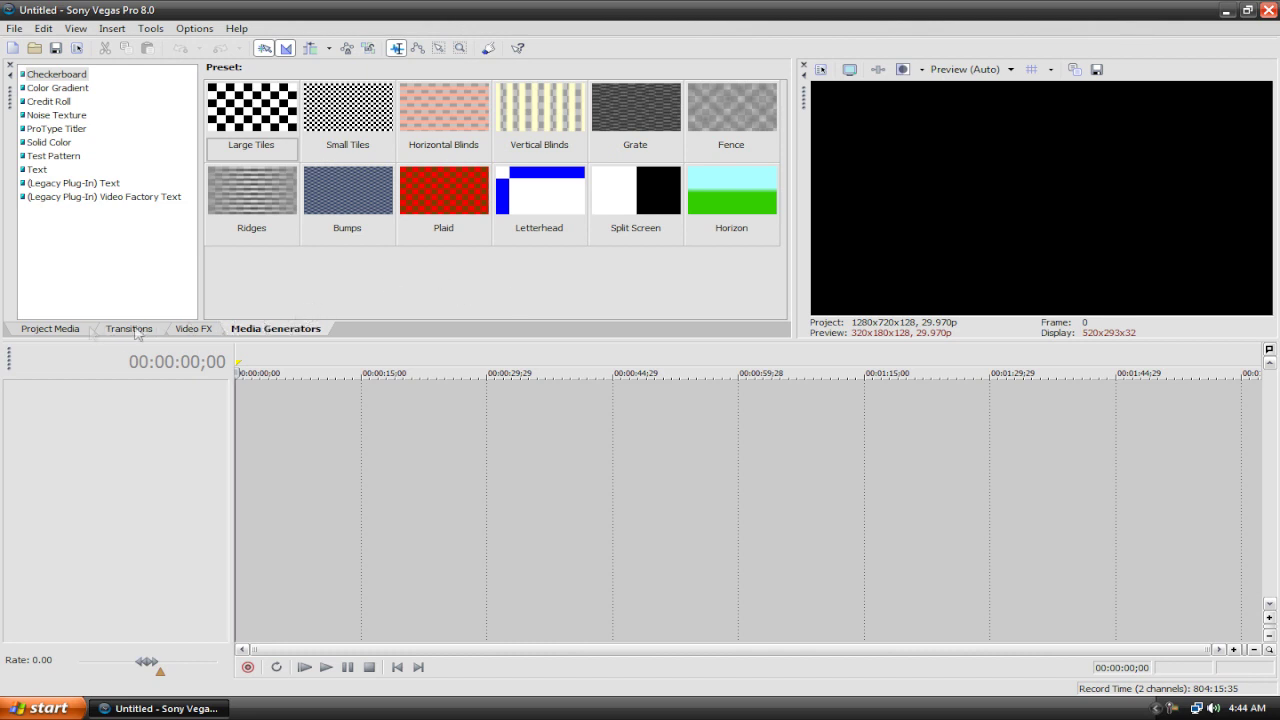
pyautogui.click(38, 171)
# - Add a default text event at the timeline start and replace its text with 'Techtopia'
pyautogui.moveTo(247, 92); pyautogui.dragTo(243, 412)
pyautogui.moveTo(422, 405); pyautogui.dragTo(185, 275)
pyautogui.write('Techtopia')
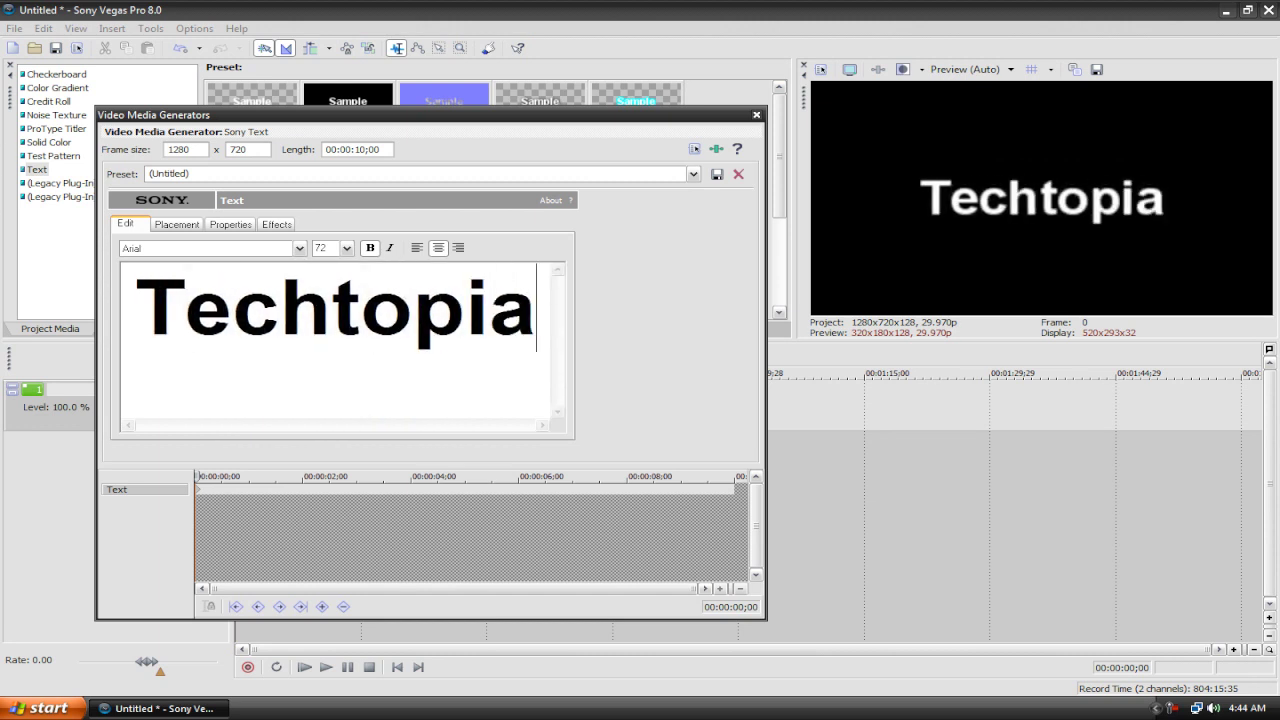
# - Set the Techtopia title to the jailbIrD JenNA font at size 48
pyautogui.hotkey('ctrl', 'a')
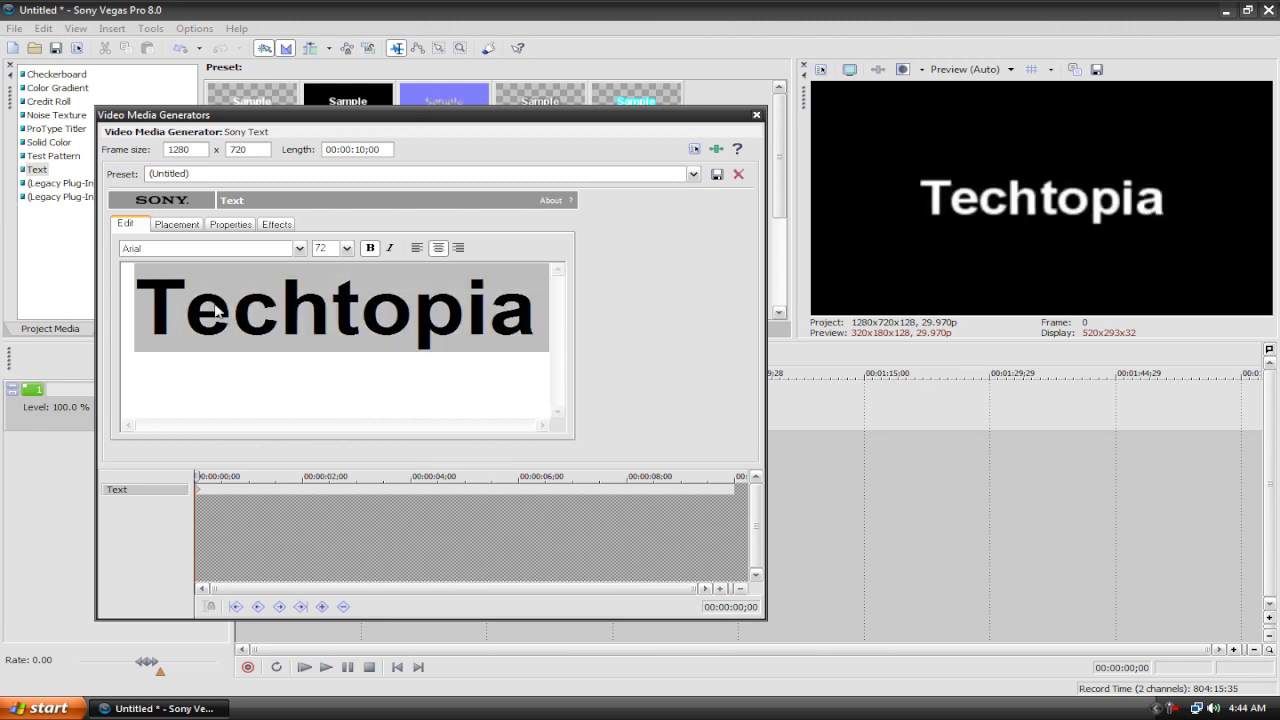
pyautogui.click(299, 248)
pyautogui.moveTo(299, 345); pyautogui.dragTo(302, 430)
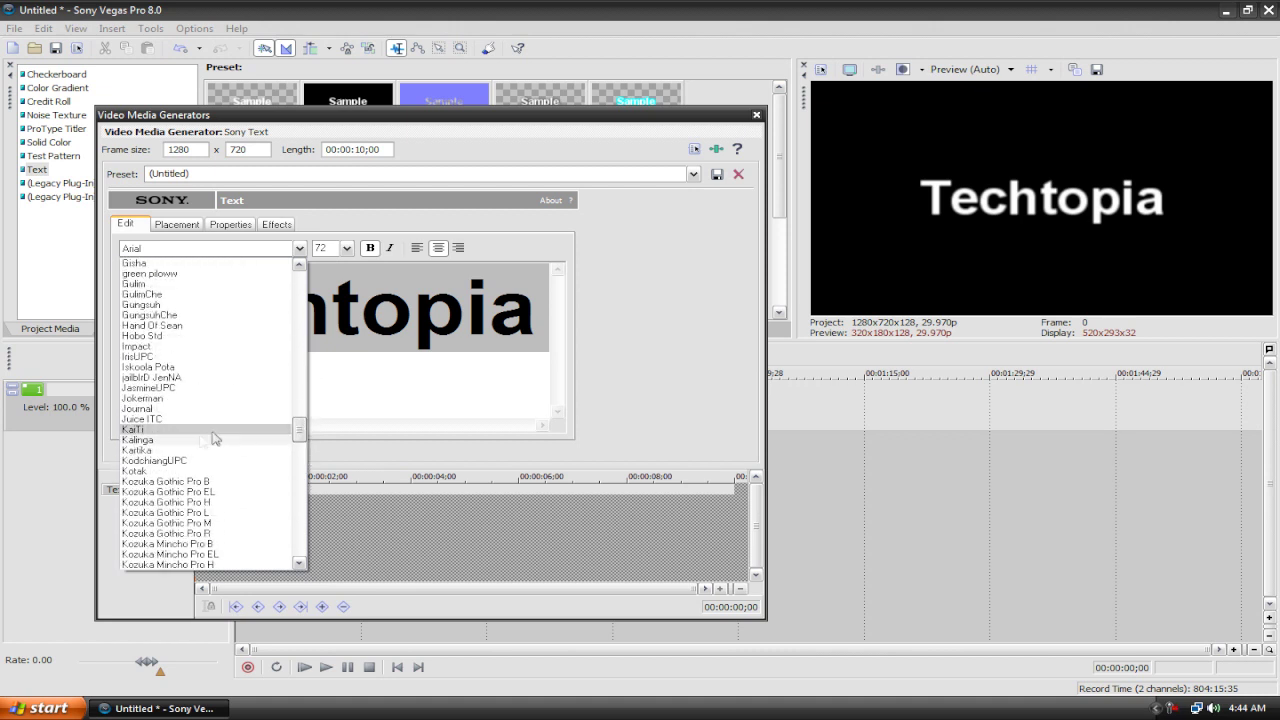
pyautogui.click(172, 378)
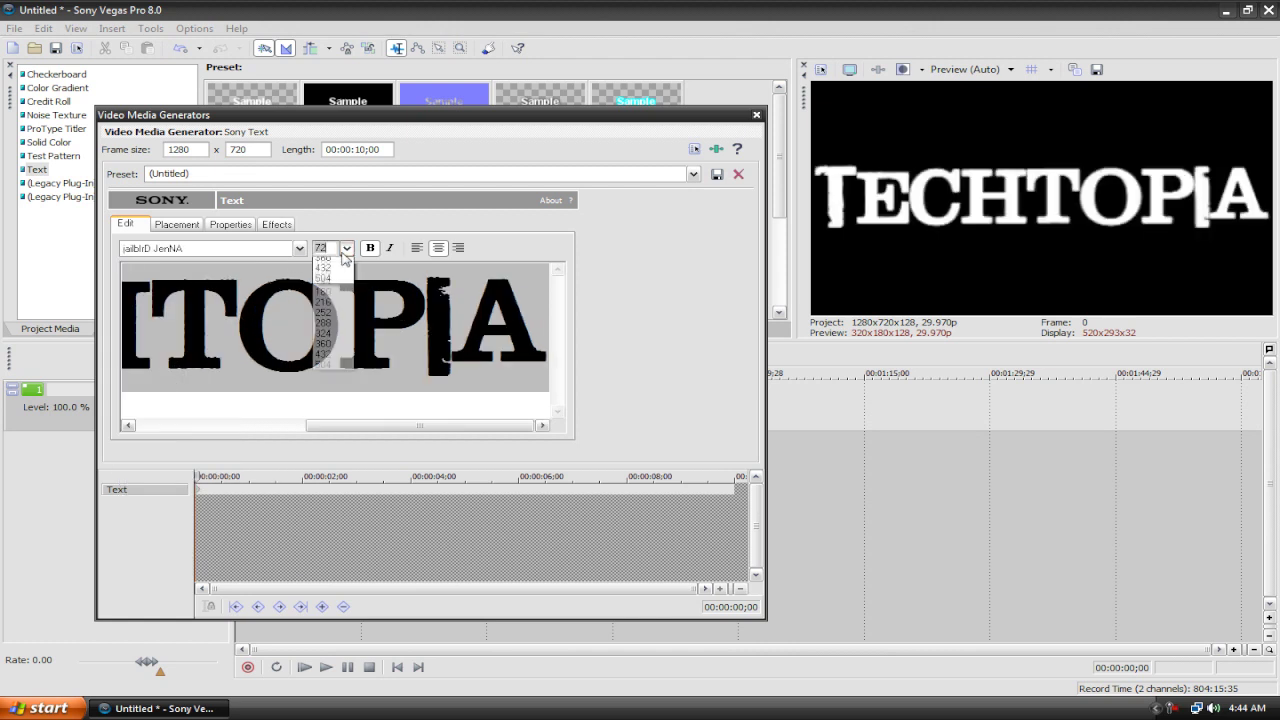
pyautogui.click(346, 248)
pyautogui.click(321, 410)
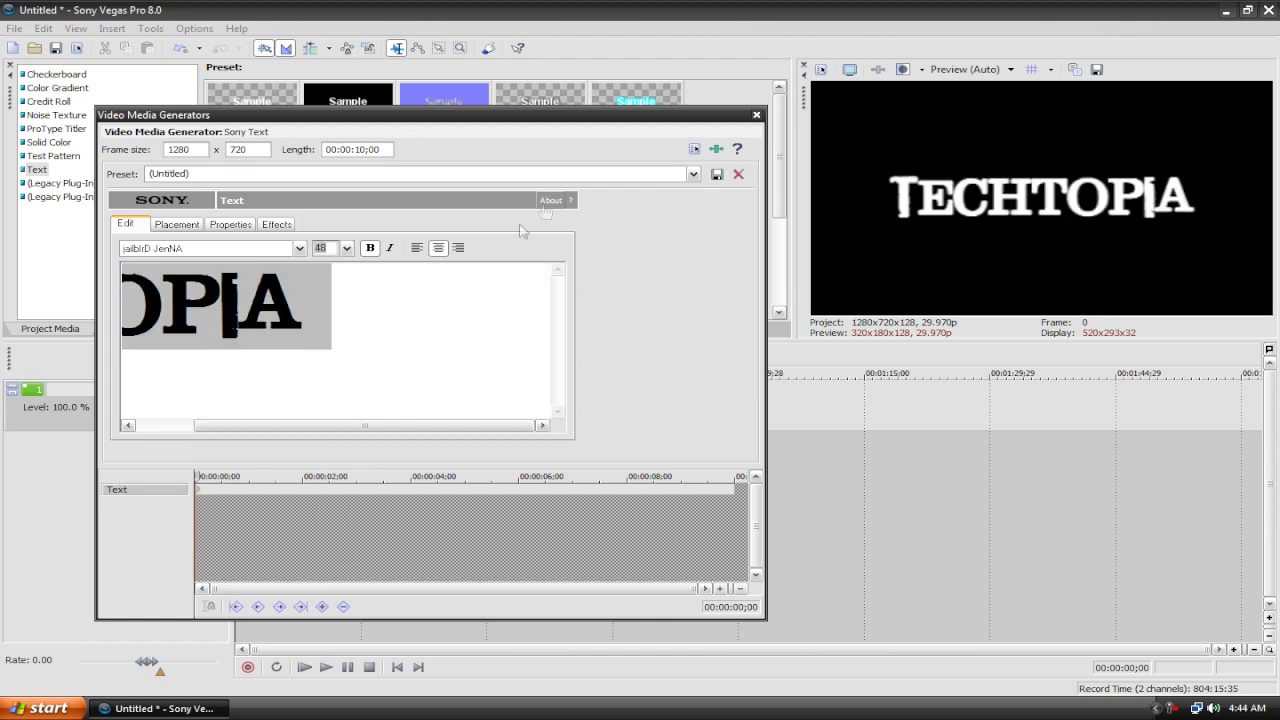
pyautogui.click(757, 117)
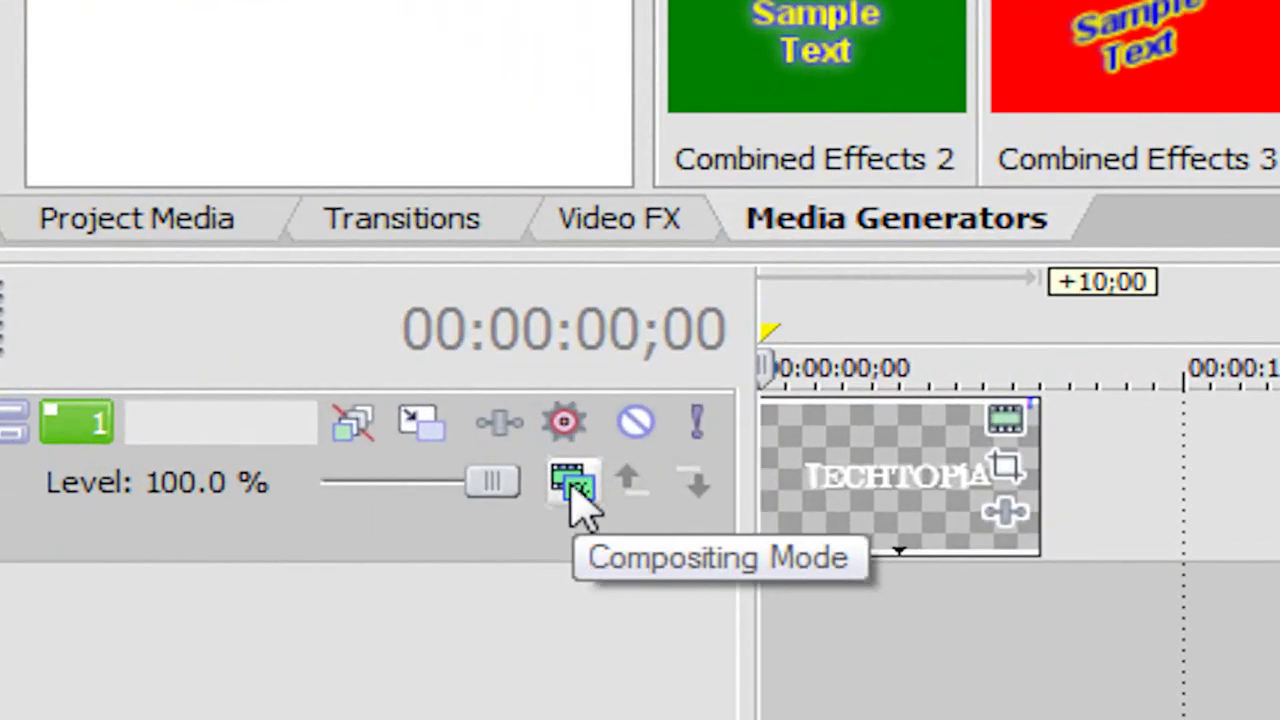
# - Switch track 1 to 3D Source Alpha compositing and set Track Motion Y orientation to 75
pyautogui.click(367, 446)
pyautogui.click(632, 548)
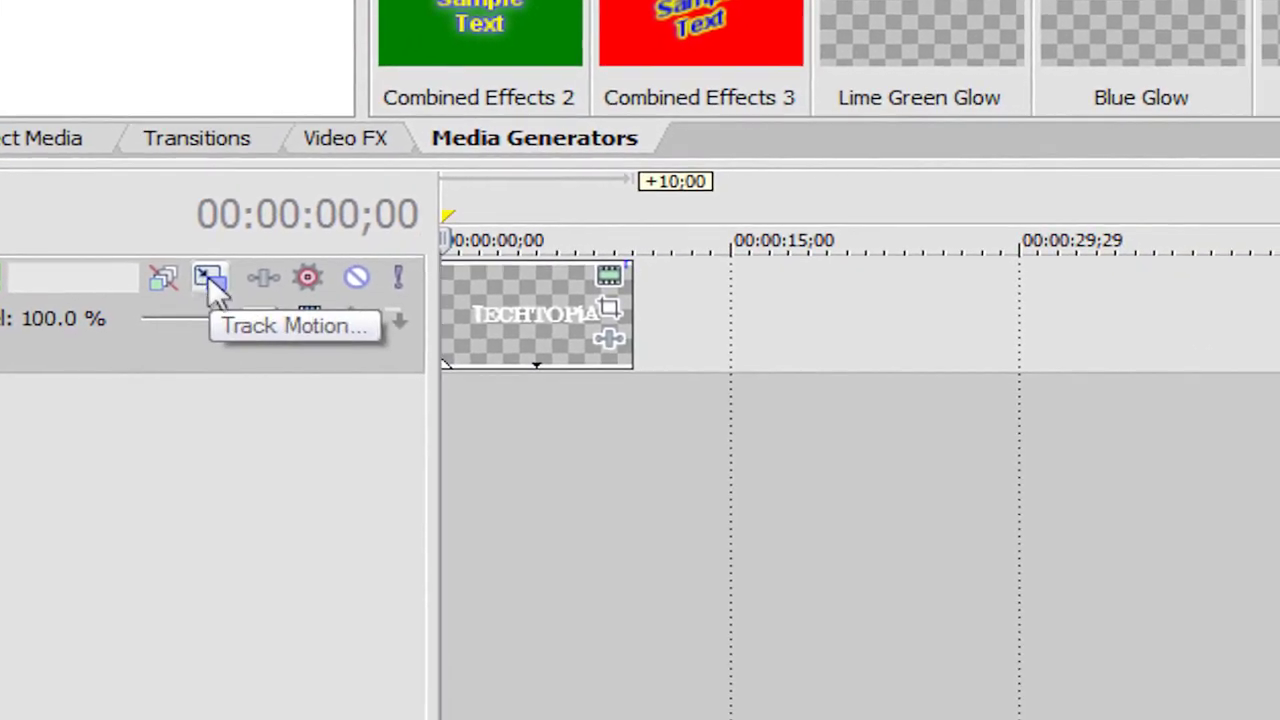
pyautogui.click(208, 275)
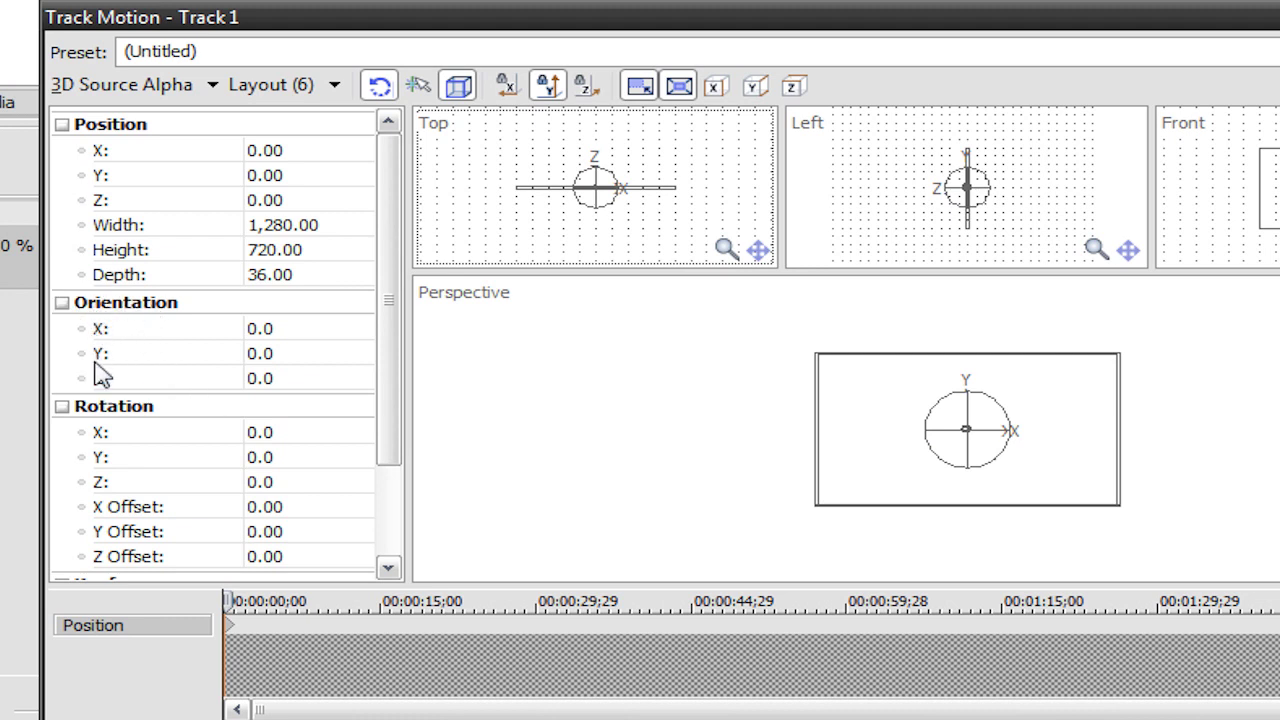
pyautogui.click(248, 352)
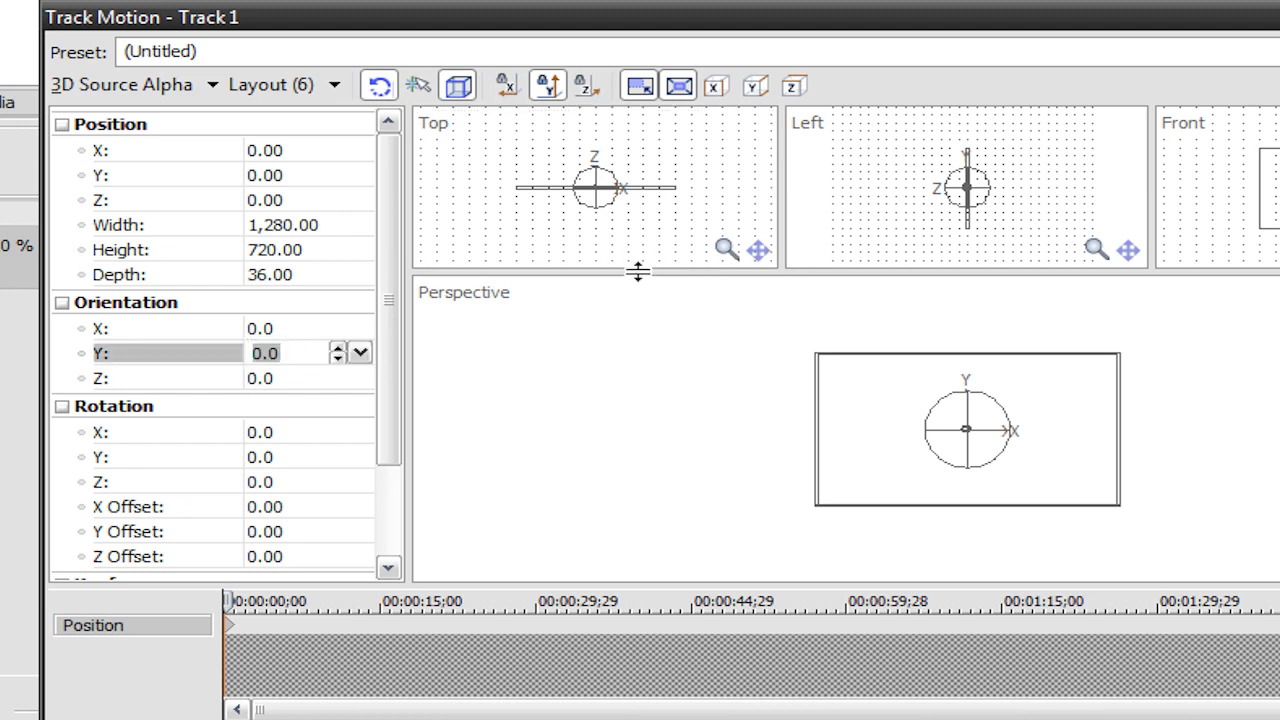
pyautogui.write('75')
pyautogui.click(612, 449)
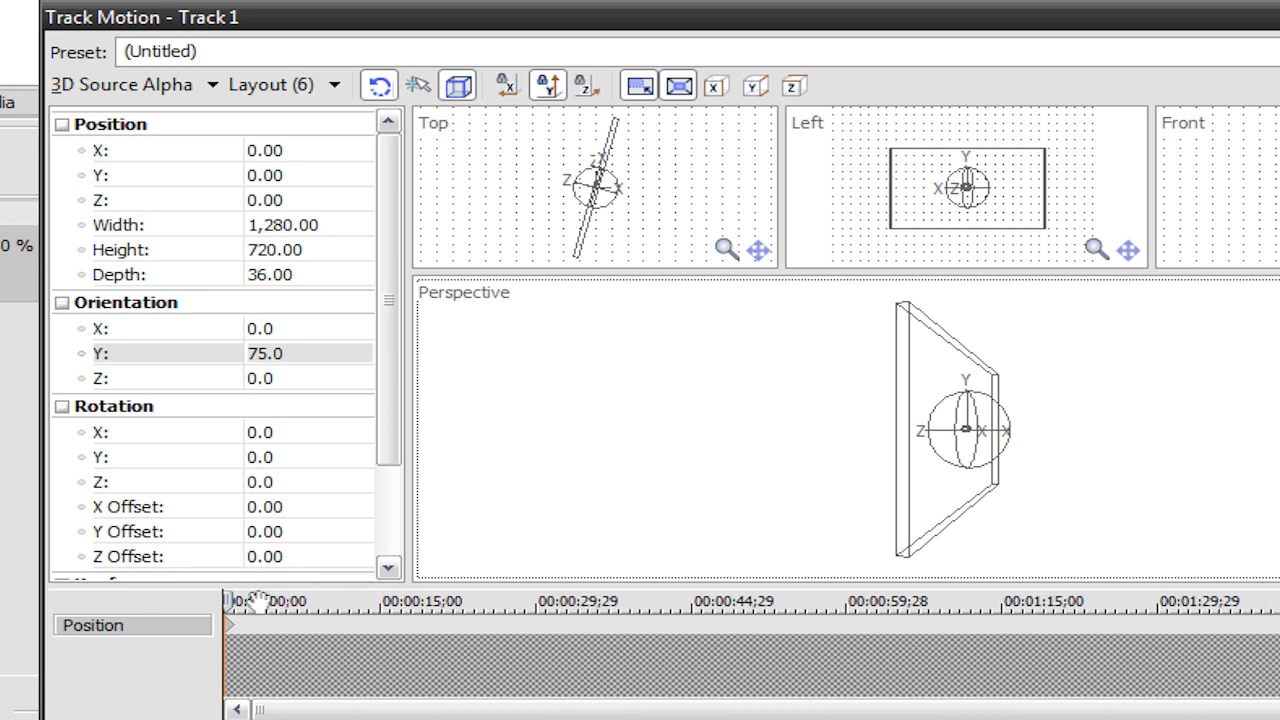
# - At about 2 seconds, set the Y orientation to -35 to keyframe the rotation
pyautogui.scroll(5, 620, 612)
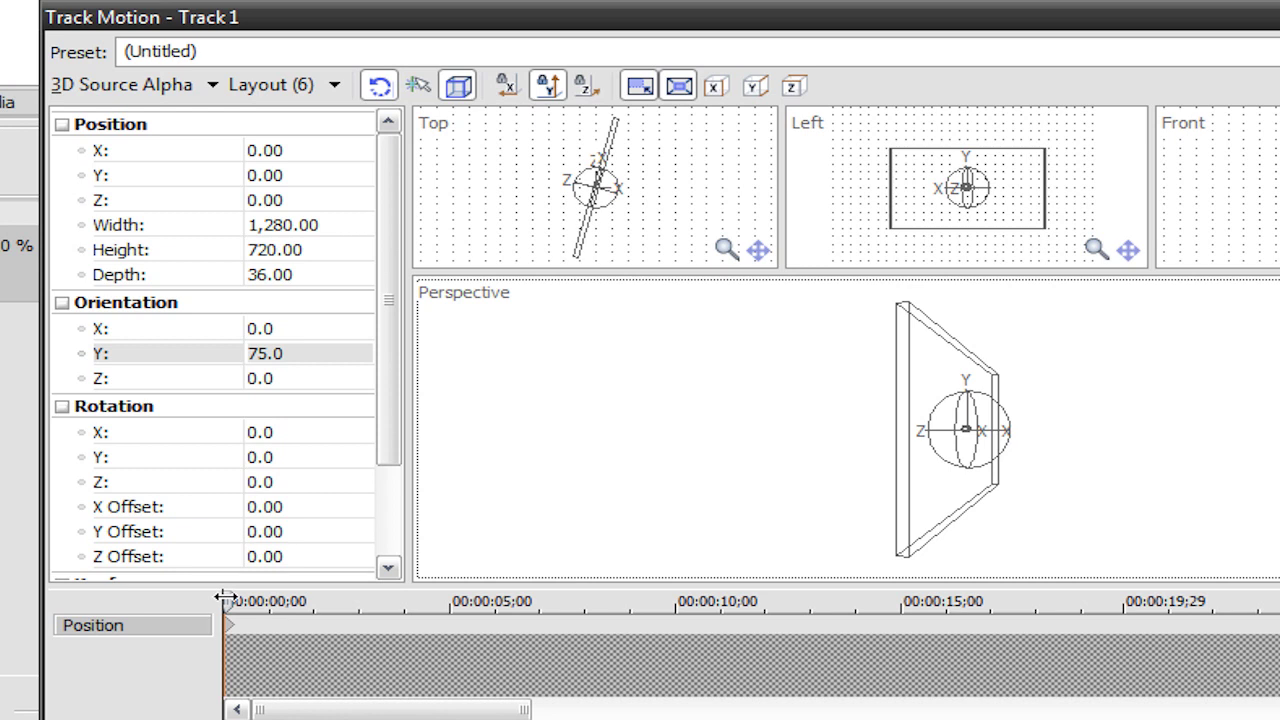
pyautogui.moveTo(226, 598); pyautogui.dragTo(316, 600)
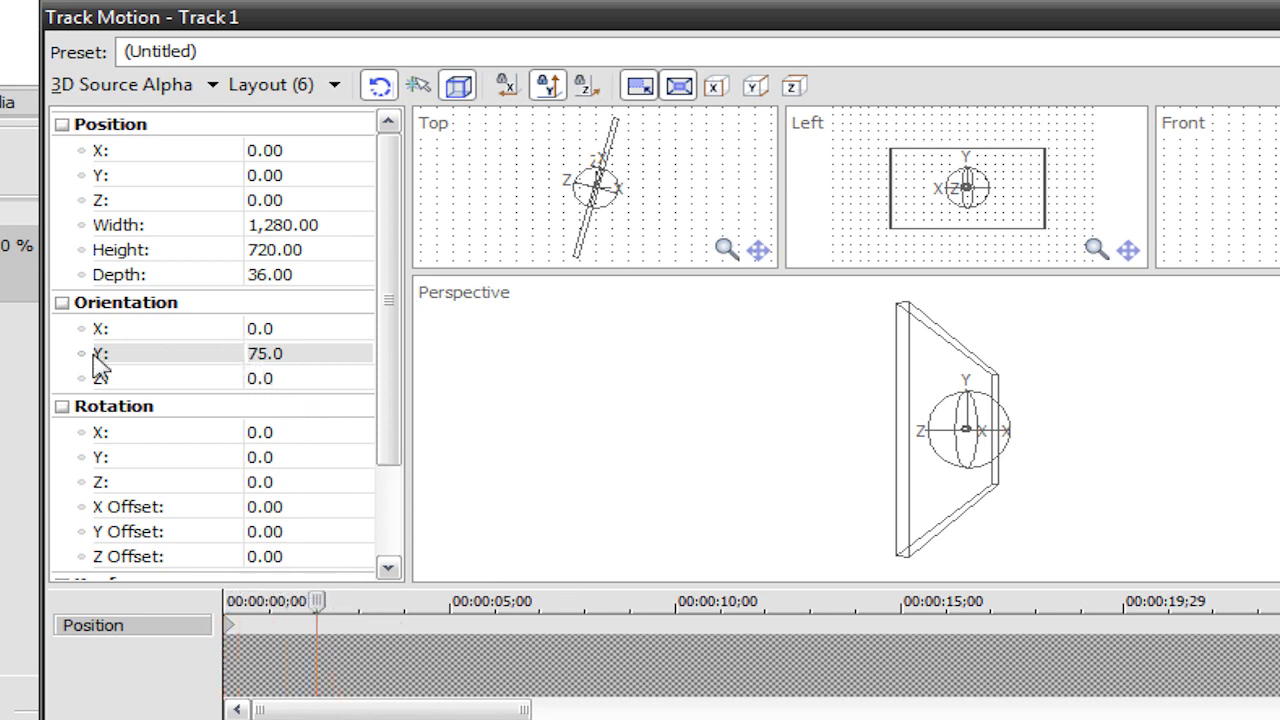
pyautogui.click(280, 358)
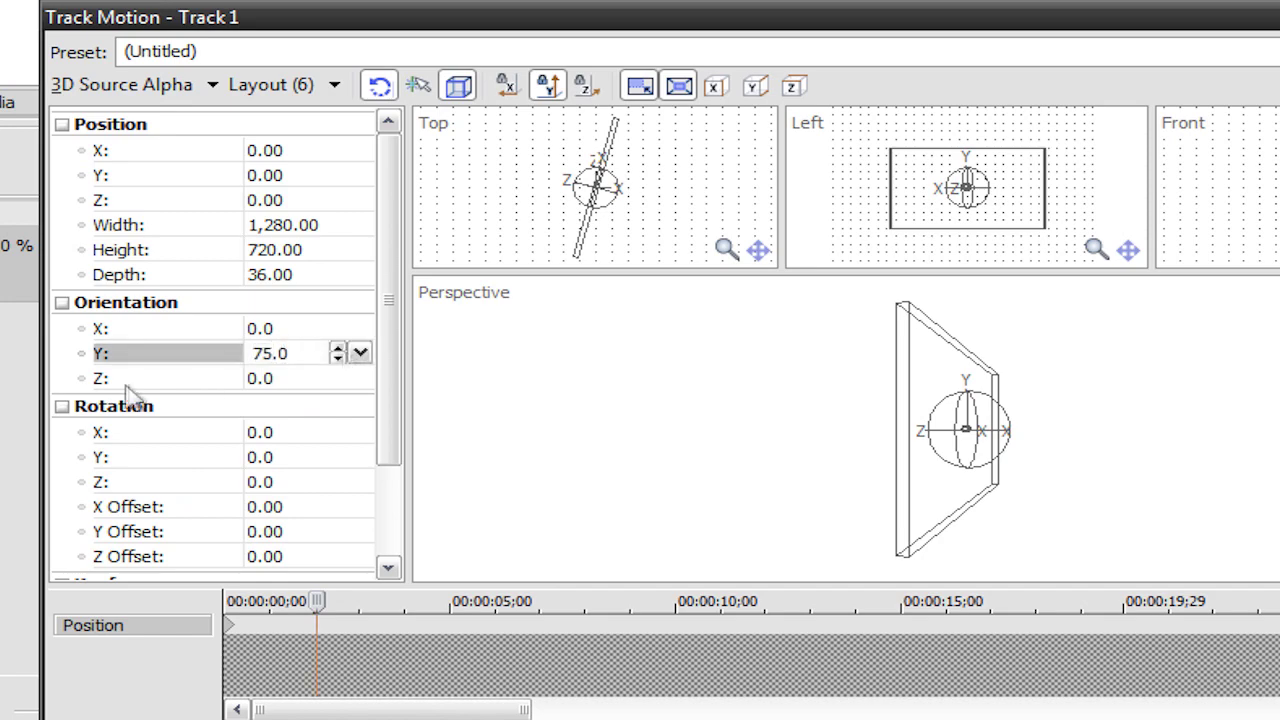
pyautogui.moveTo(304, 352); pyautogui.dragTo(28, 376)
pyautogui.write('-35')
pyautogui.press('Return')
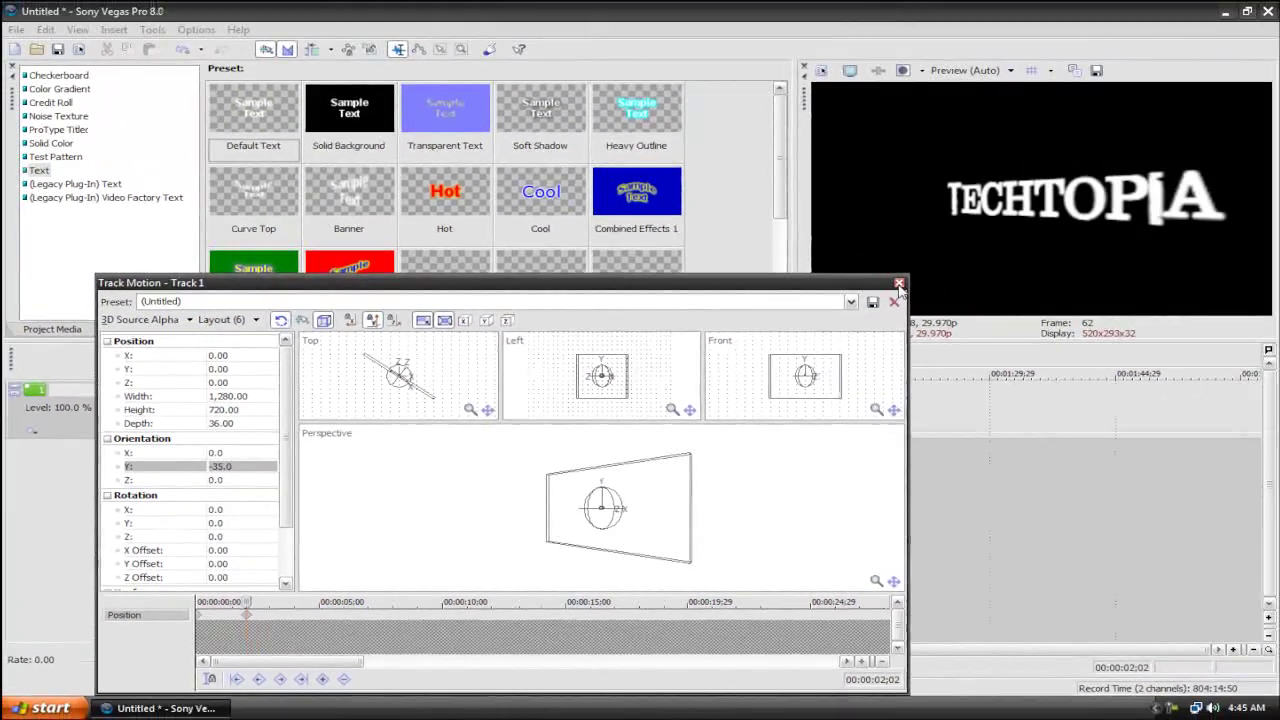
pyautogui.click(1024, 228)
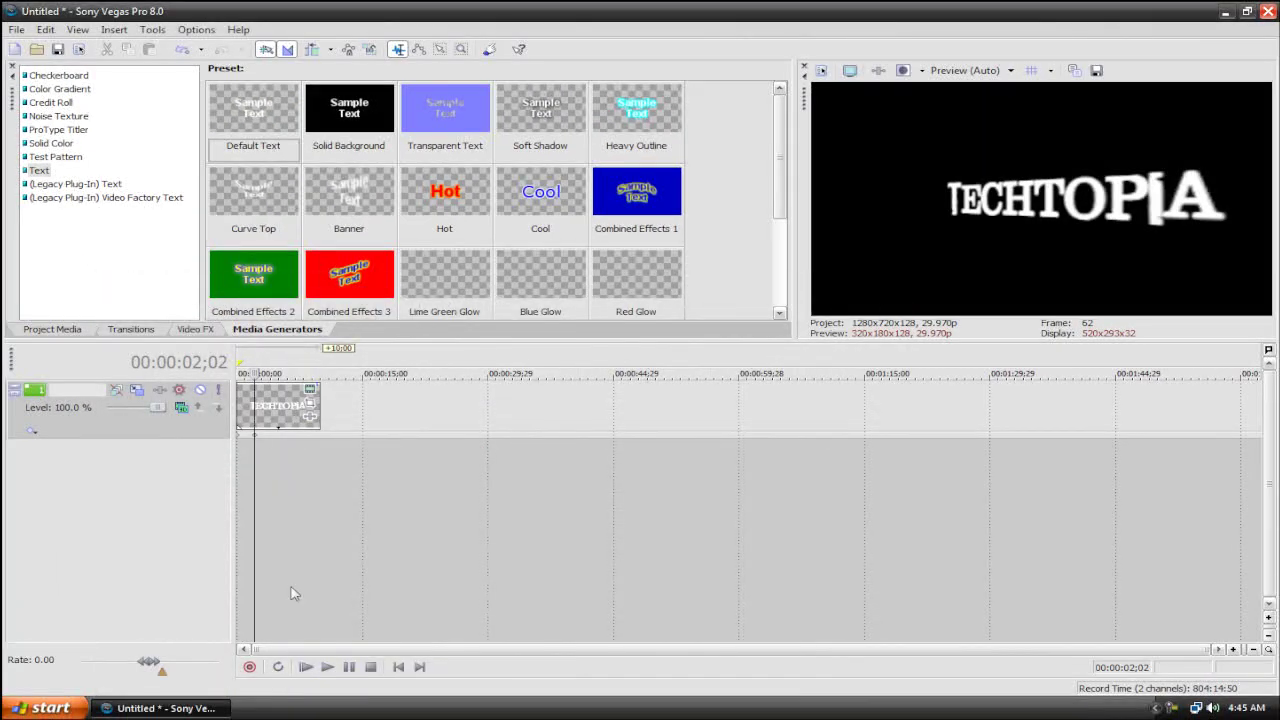
# - Preview the animation, then trim the Techtopia event to about 5 seconds
pyautogui.click(305, 668)
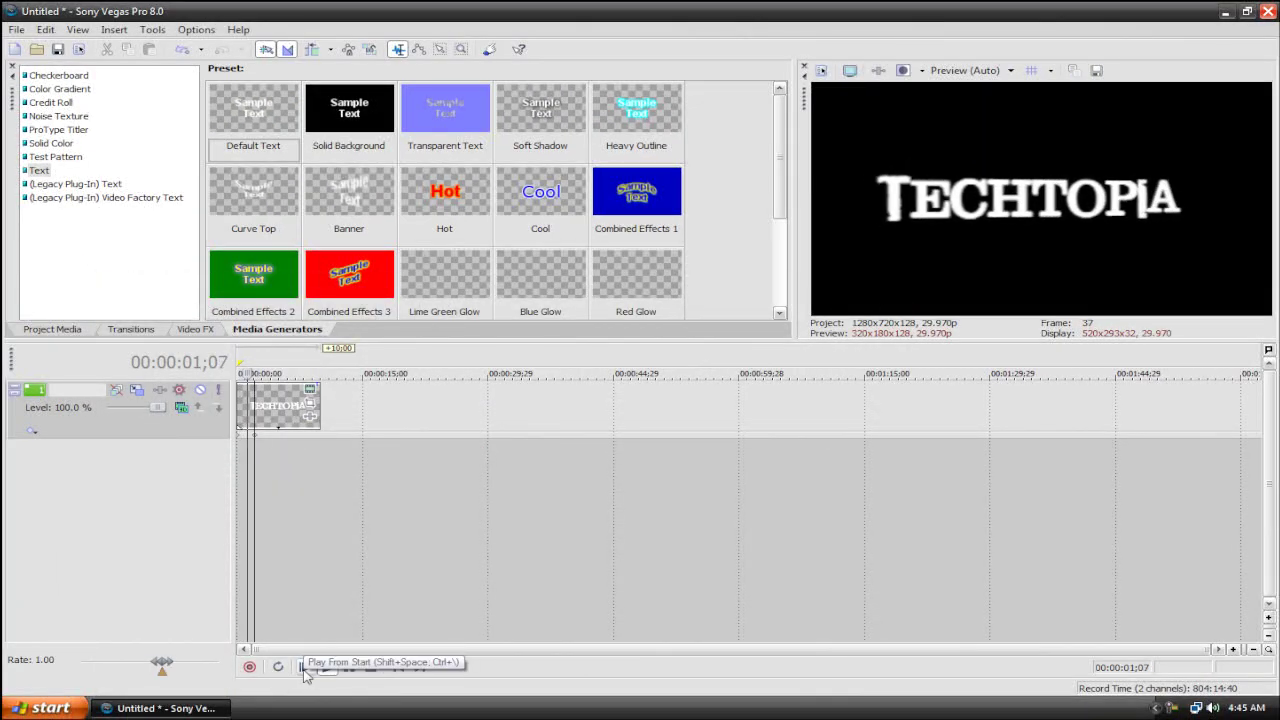
pyautogui.click(352, 667)
pyautogui.scroll(1, 309, 376)
pyautogui.scroll(3, 309, 376)
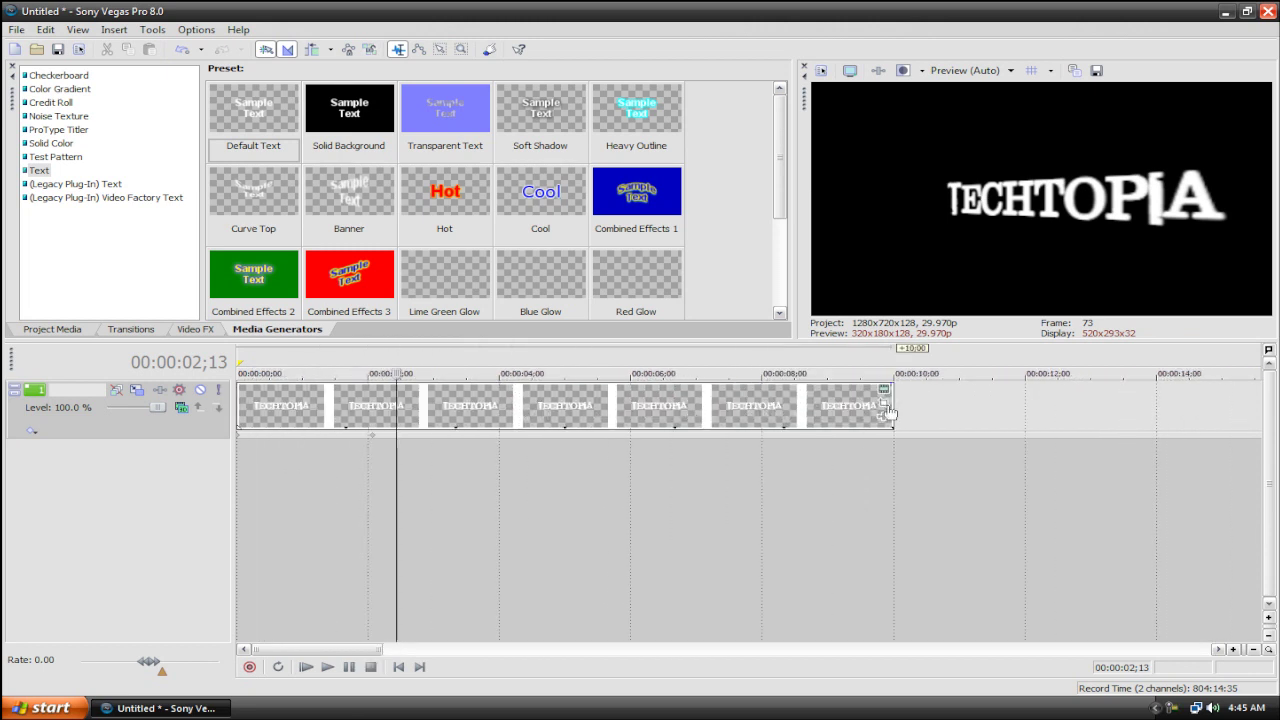
pyautogui.moveTo(892, 401); pyautogui.dragTo(565, 402)
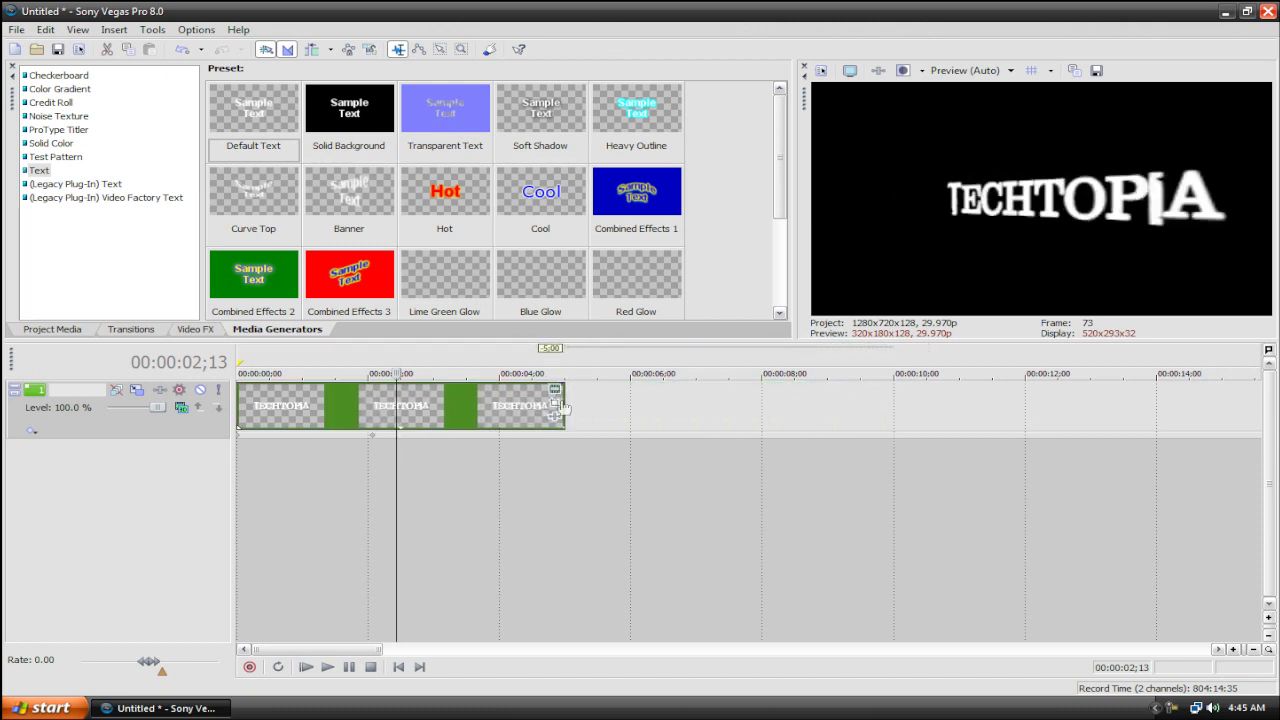
# - Replay the trimmed title animation from the project start
pyautogui.click(398, 667)
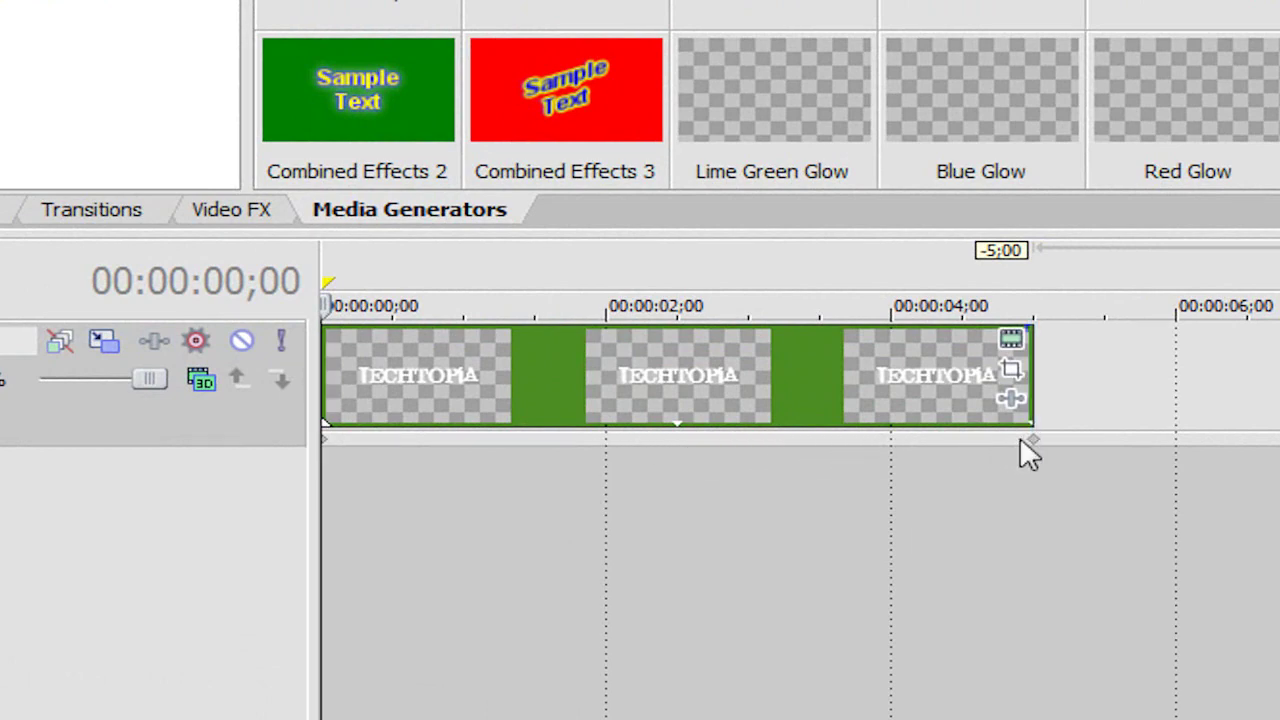
pyautogui.press('space')
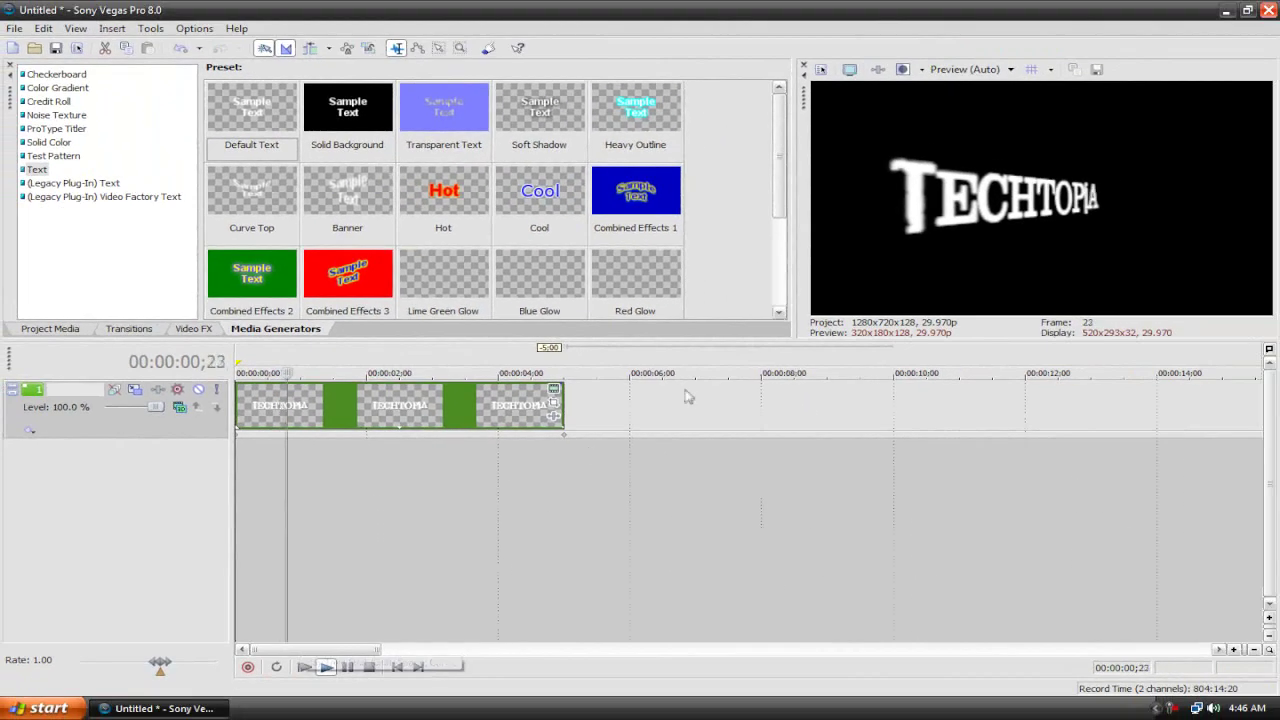
pyautogui.click(369, 668)
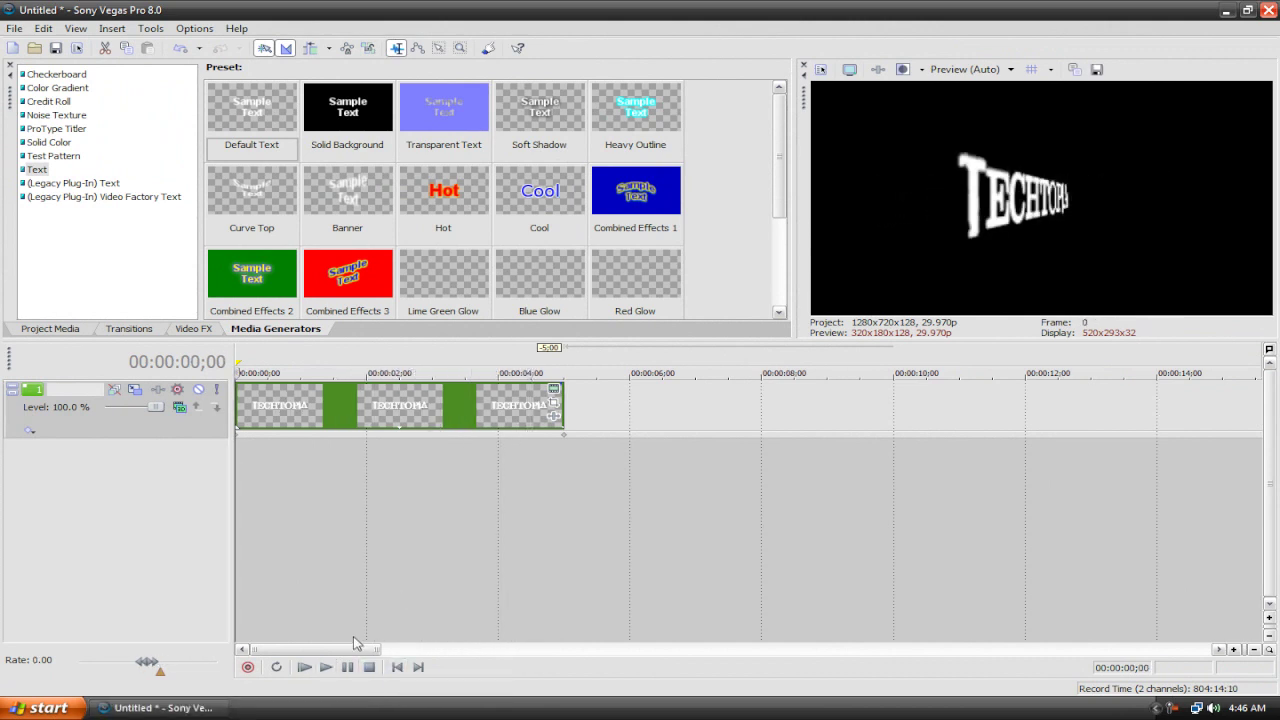
pyautogui.rightClick(113, 430)
# - Duplicate the title track and apply the Blue Glow Everywhere preset to the track 2 clip
pyautogui.click(166, 474)
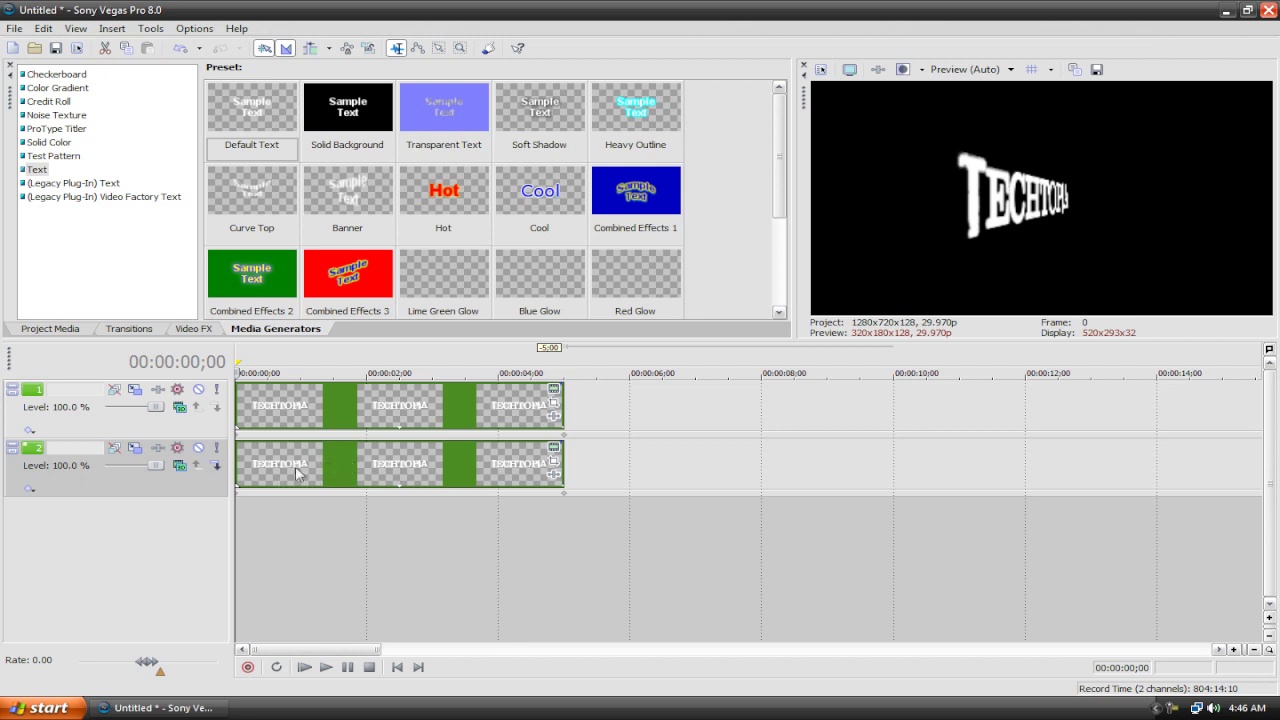
pyautogui.click(193, 329)
pyautogui.moveTo(160, 118); pyautogui.dragTo(160, 168)
pyautogui.click(34, 187)
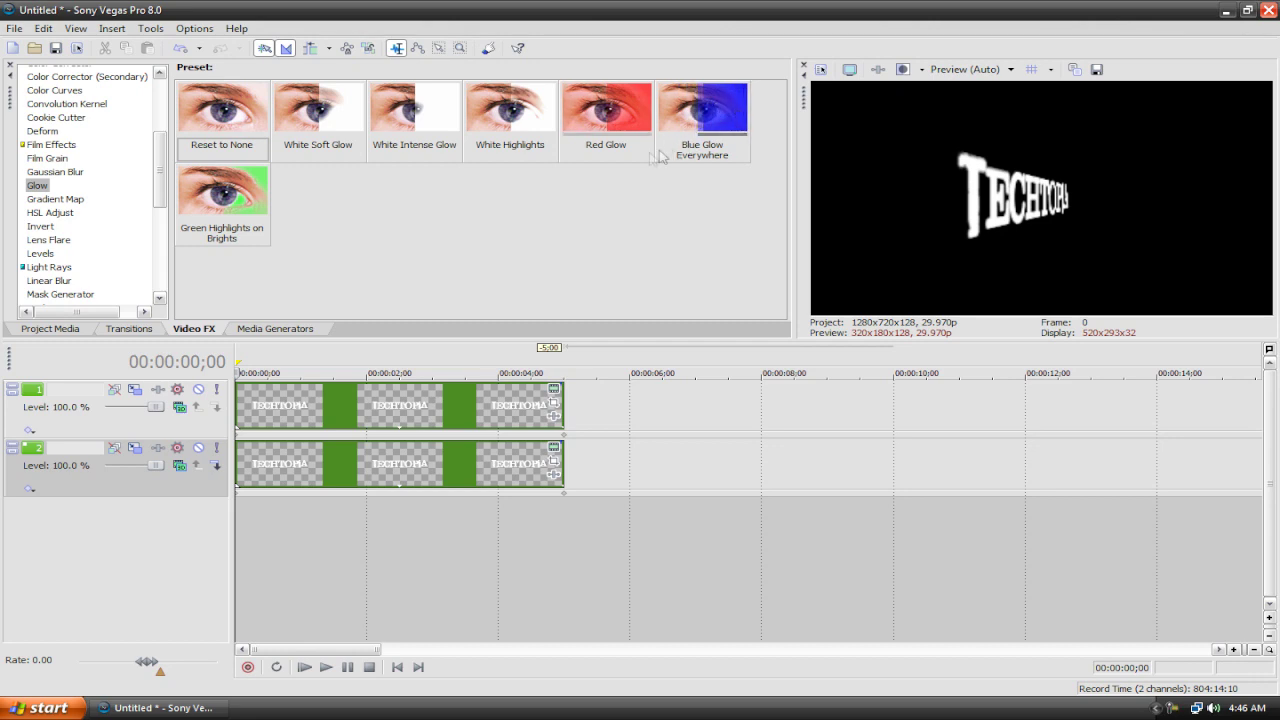
pyautogui.moveTo(715, 117); pyautogui.dragTo(302, 475)
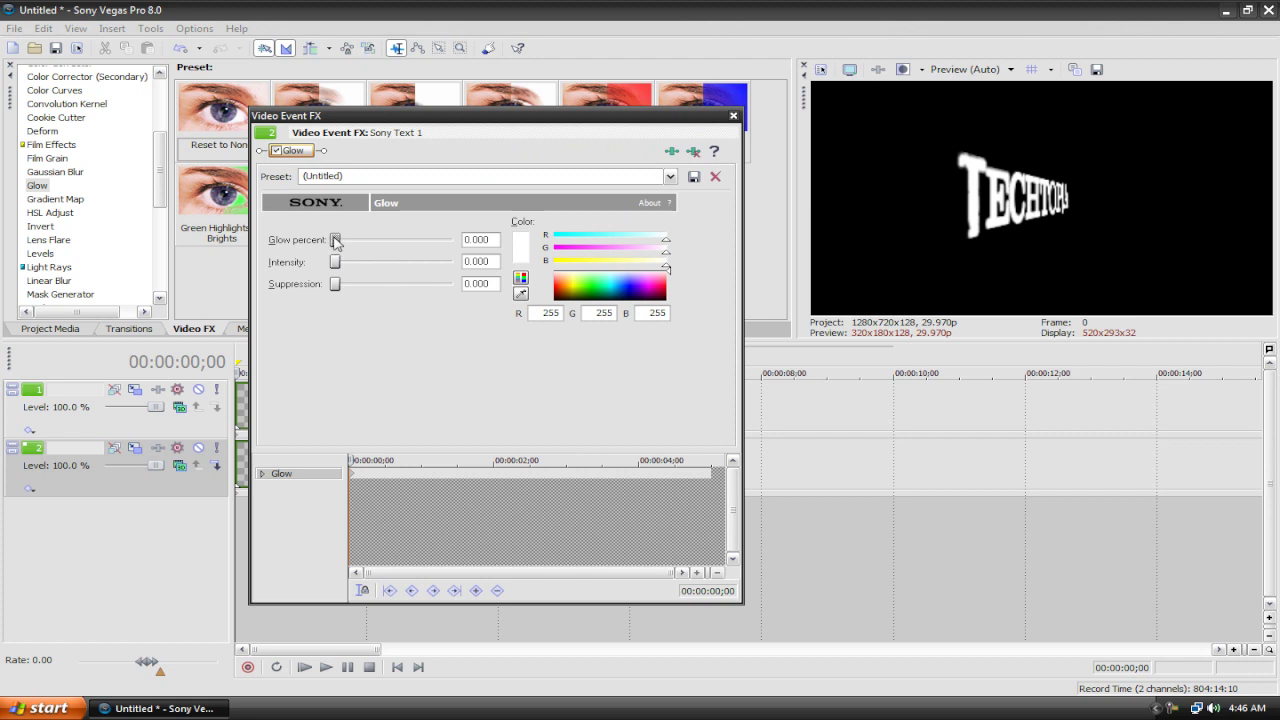
# - Make the glow blue (0, 83, 228) with glow 0.303, intensity 0.606, suppression 0.015
pyautogui.moveTo(598, 283); pyautogui.dragTo(624, 291)
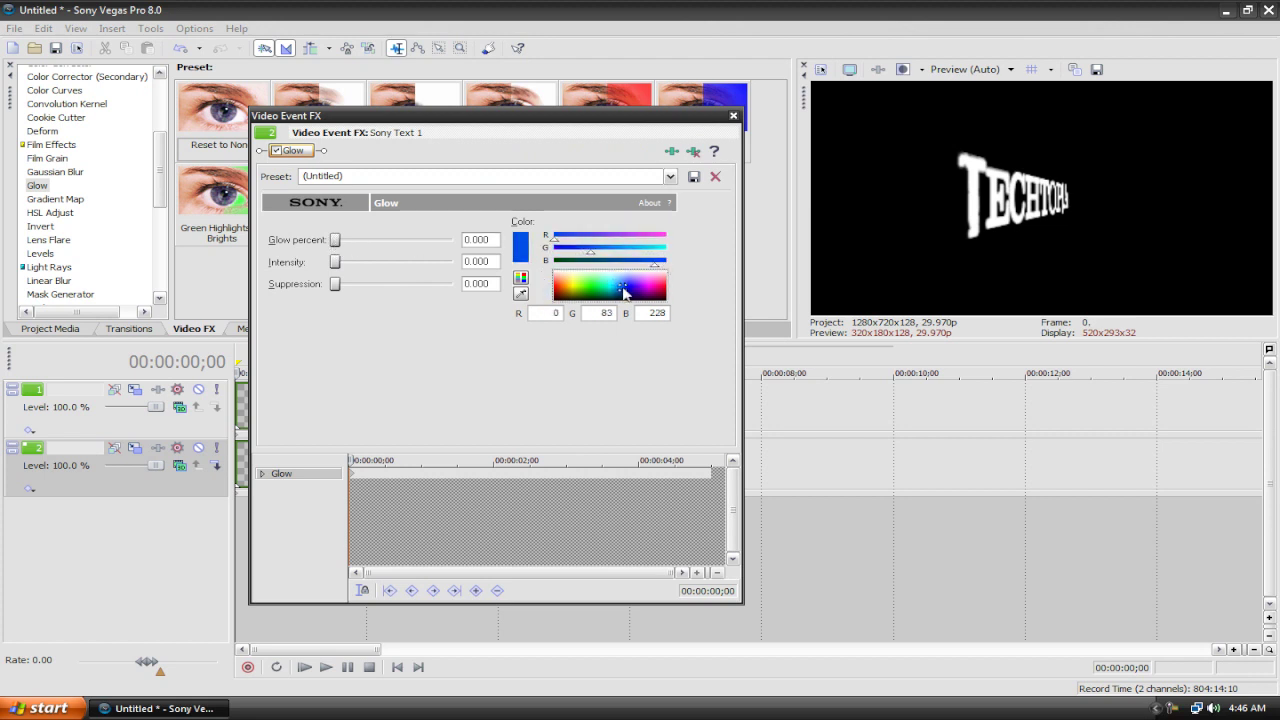
pyautogui.moveTo(336, 241)
pyautogui.mouseDown()
pyautogui.moveTo(448, 248)
pyautogui.moveTo(373, 247)
pyautogui.moveTo(343, 263)
pyautogui.mouseUp()
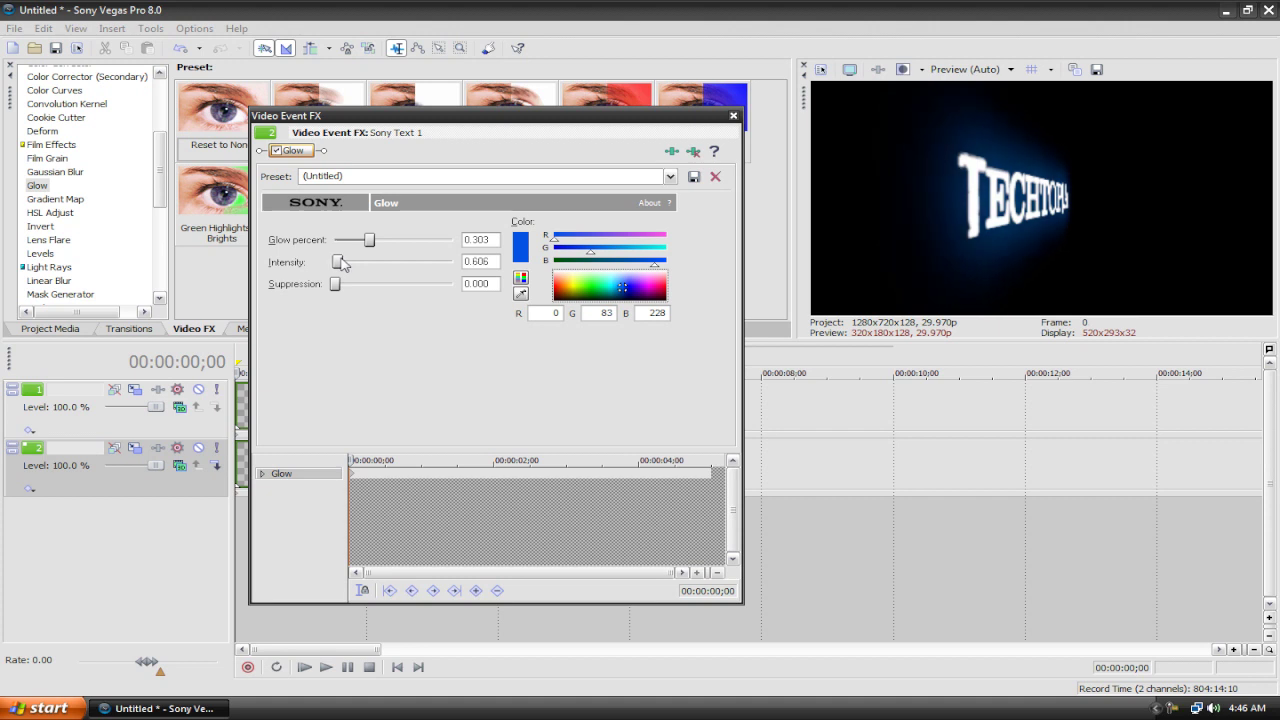
pyautogui.moveTo(335, 283); pyautogui.dragTo(342, 288)
pyautogui.click(734, 117)
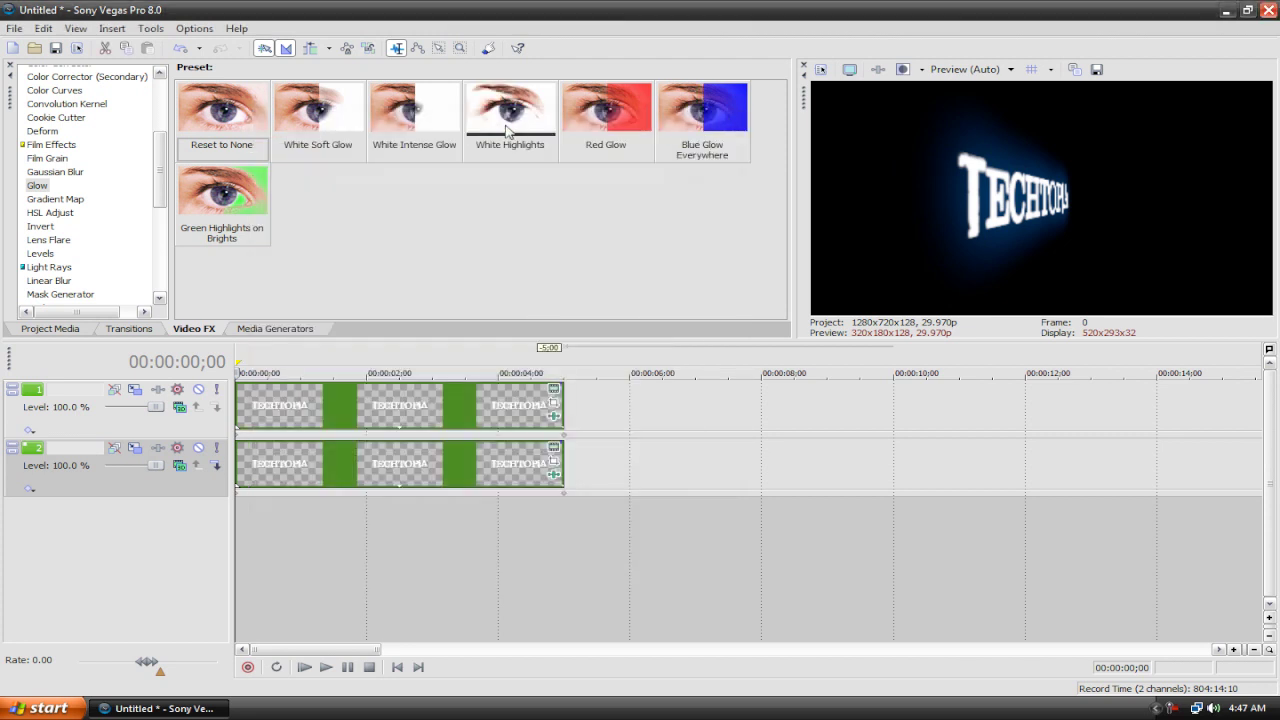
# - Add a Gaussian Blur to the track 2 title with horizontal range 0.050
pyautogui.click(37, 174)
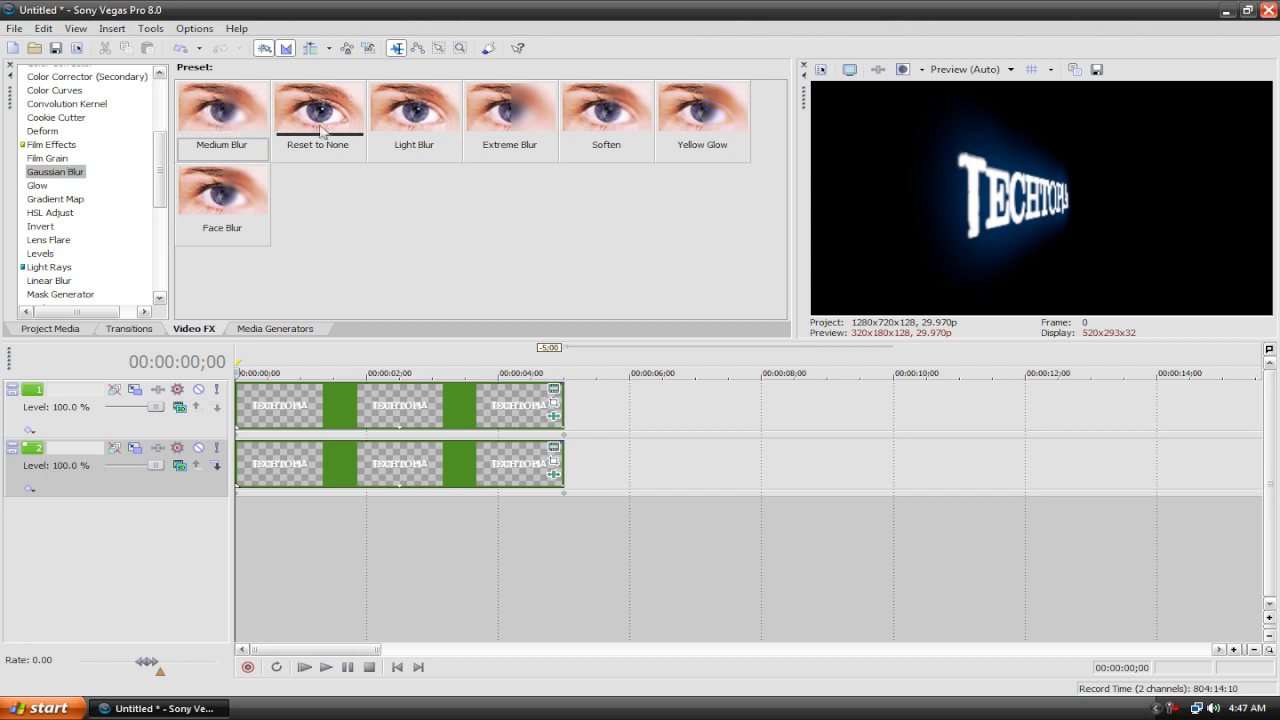
pyautogui.moveTo(330, 113); pyautogui.dragTo(452, 464)
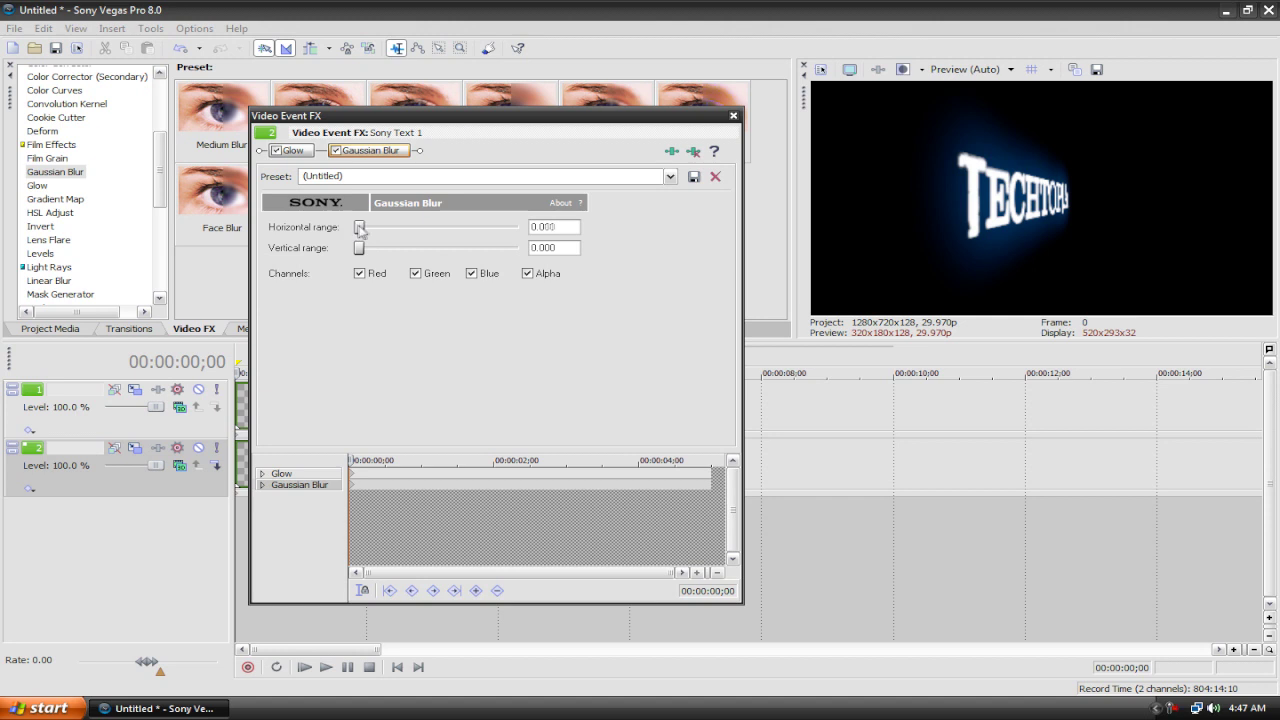
pyautogui.moveTo(361, 229); pyautogui.dragTo(368, 228)
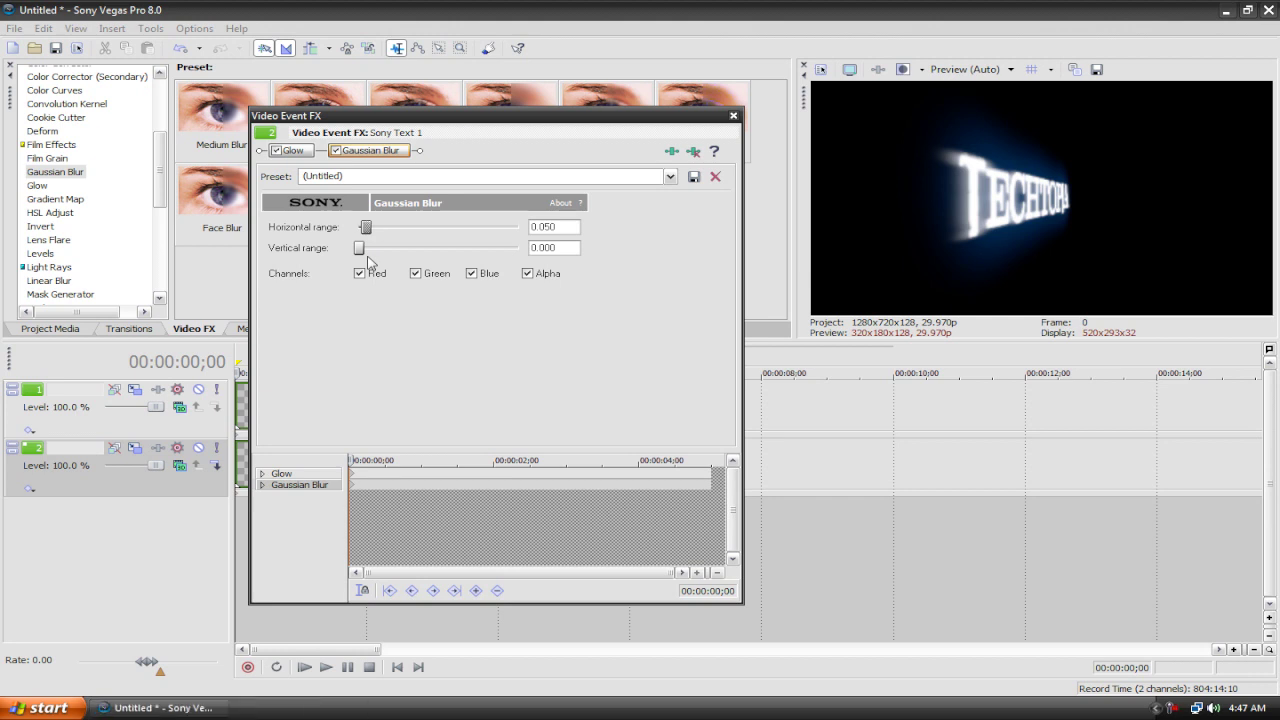
pyautogui.click(737, 117)
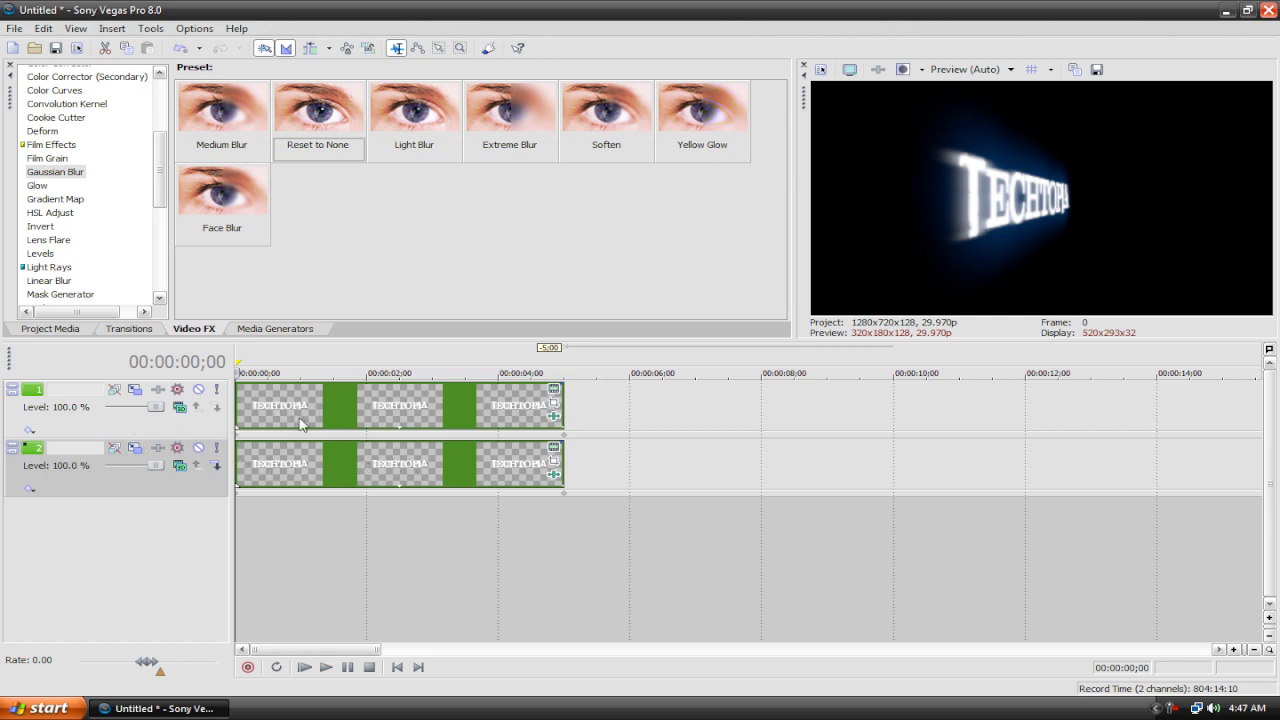
pyautogui.click(36, 188)
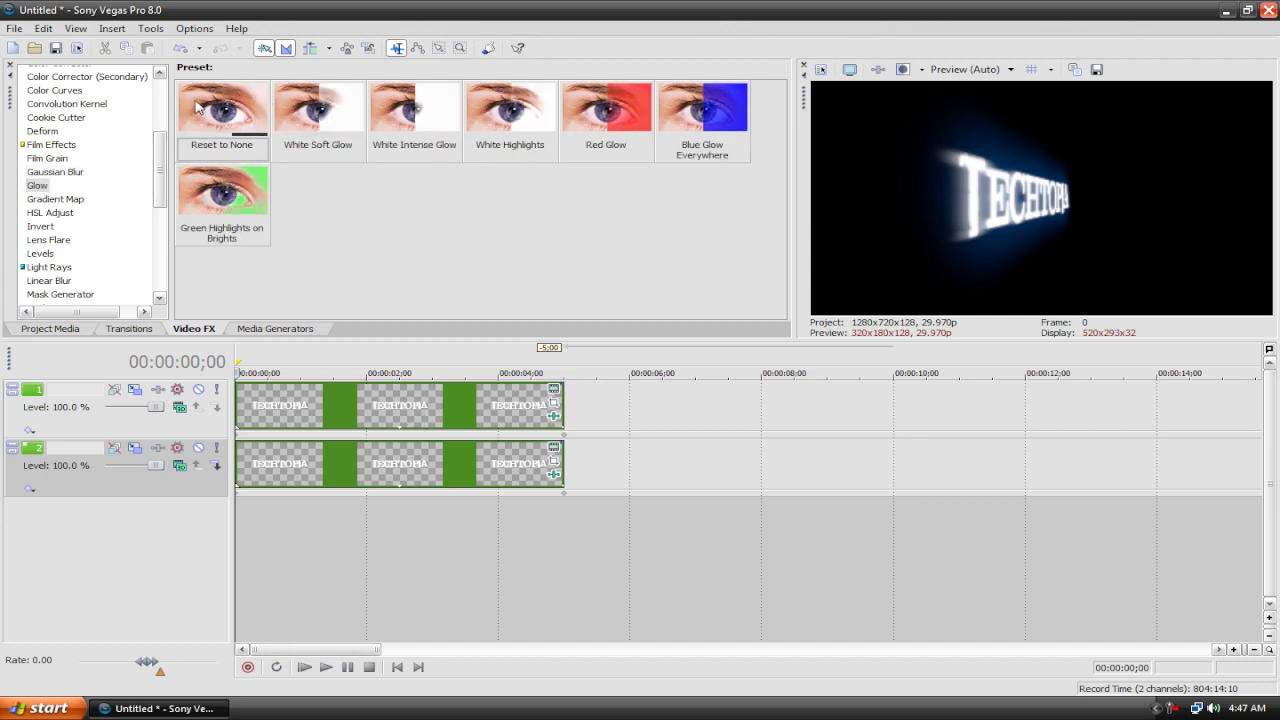
# - Apply a Glow to the track 1 title: violet (41, 0, 201), intensity 1.212, glow percent 0.144
pyautogui.moveTo(375, 316); pyautogui.dragTo(408, 403)
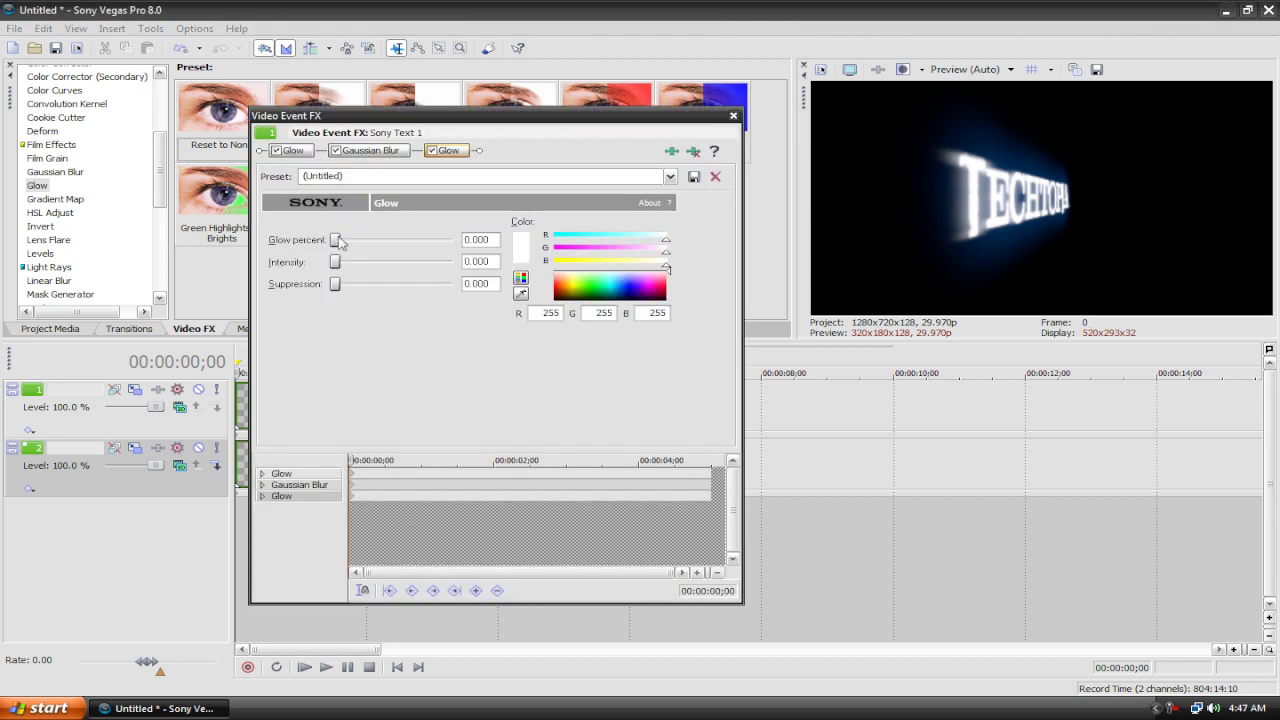
pyautogui.moveTo(622, 290); pyautogui.dragTo(634, 291)
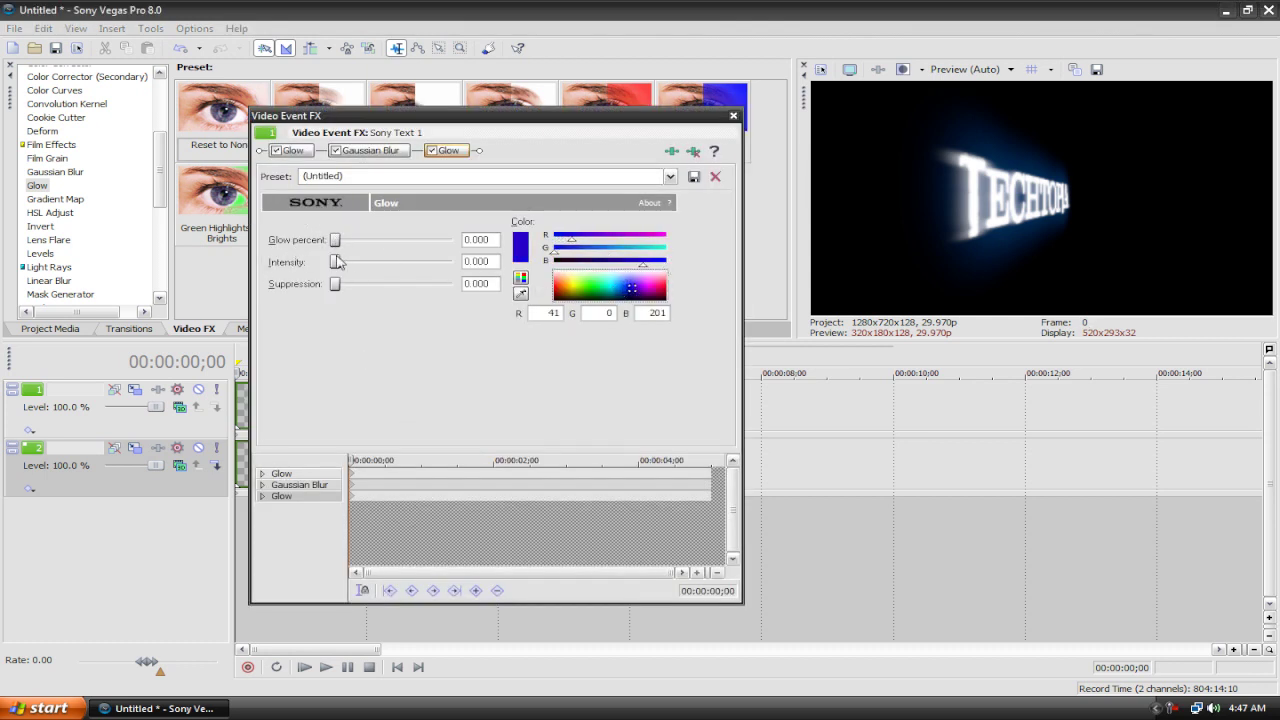
pyautogui.moveTo(338, 262)
pyautogui.mouseDown()
pyautogui.moveTo(357, 264)
pyautogui.moveTo(343, 267)
pyautogui.mouseUp()
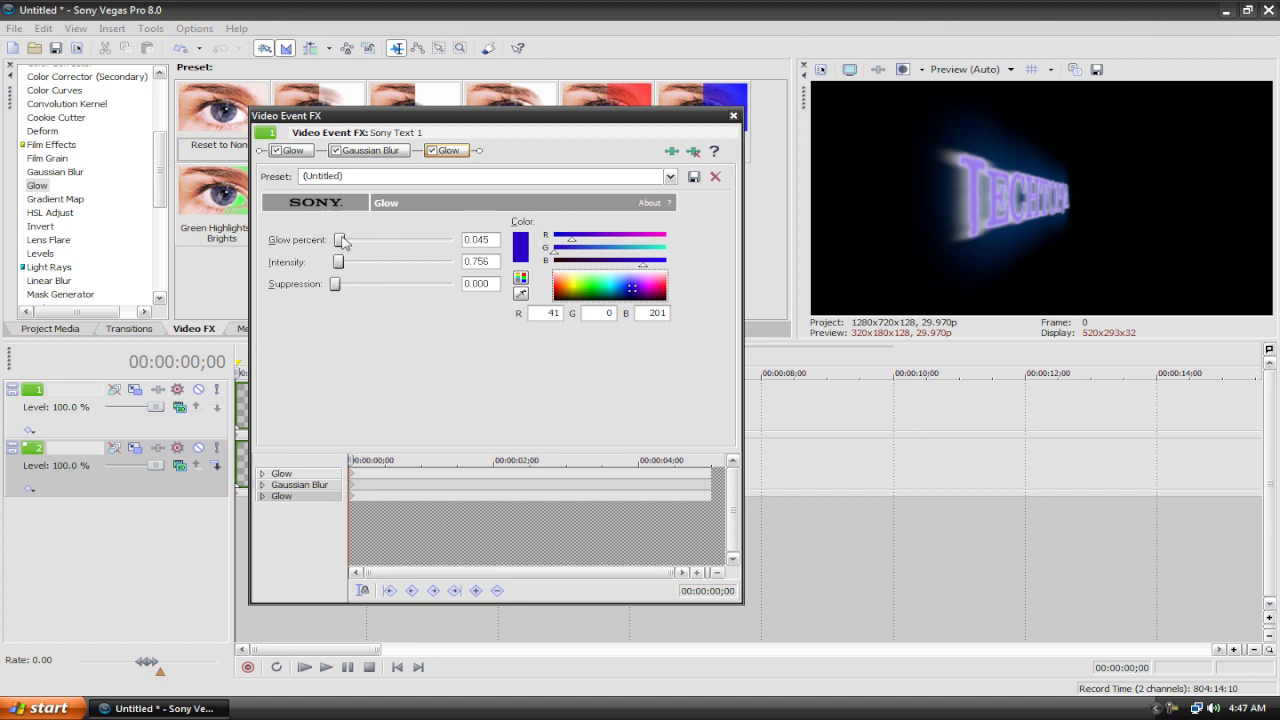
pyautogui.moveTo(337, 242); pyautogui.dragTo(347, 266)
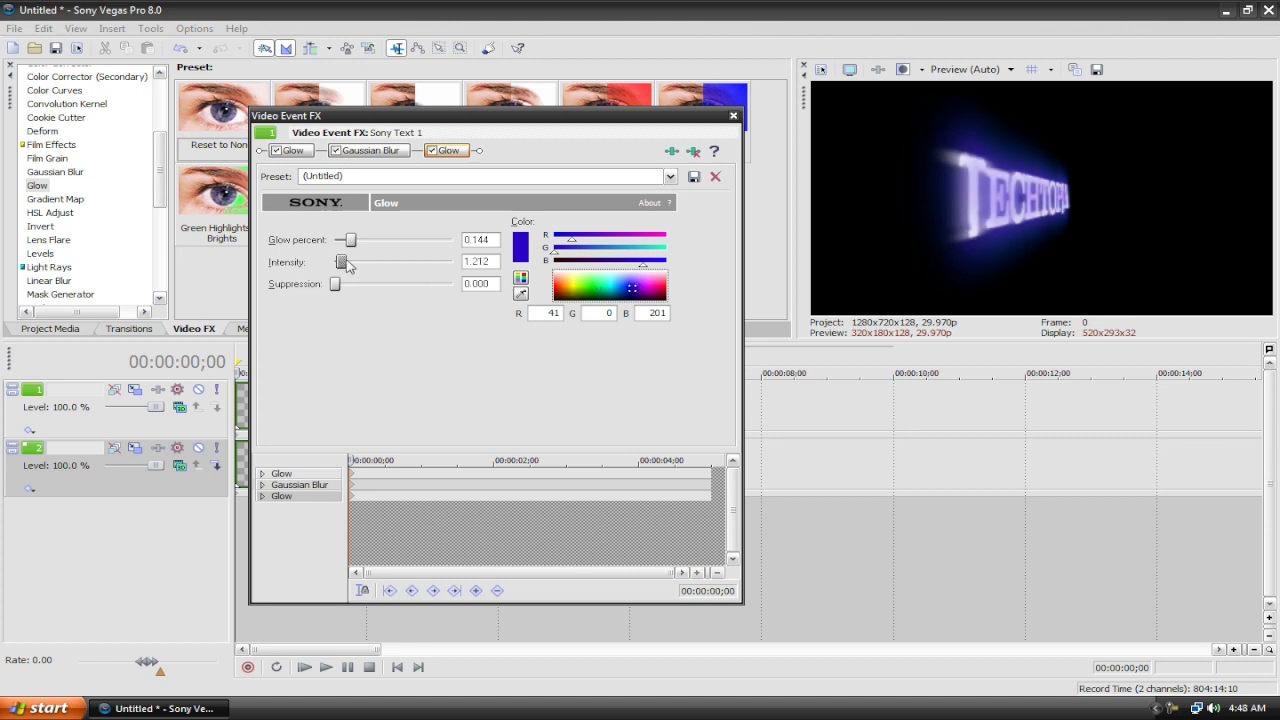
pyautogui.click(733, 117)
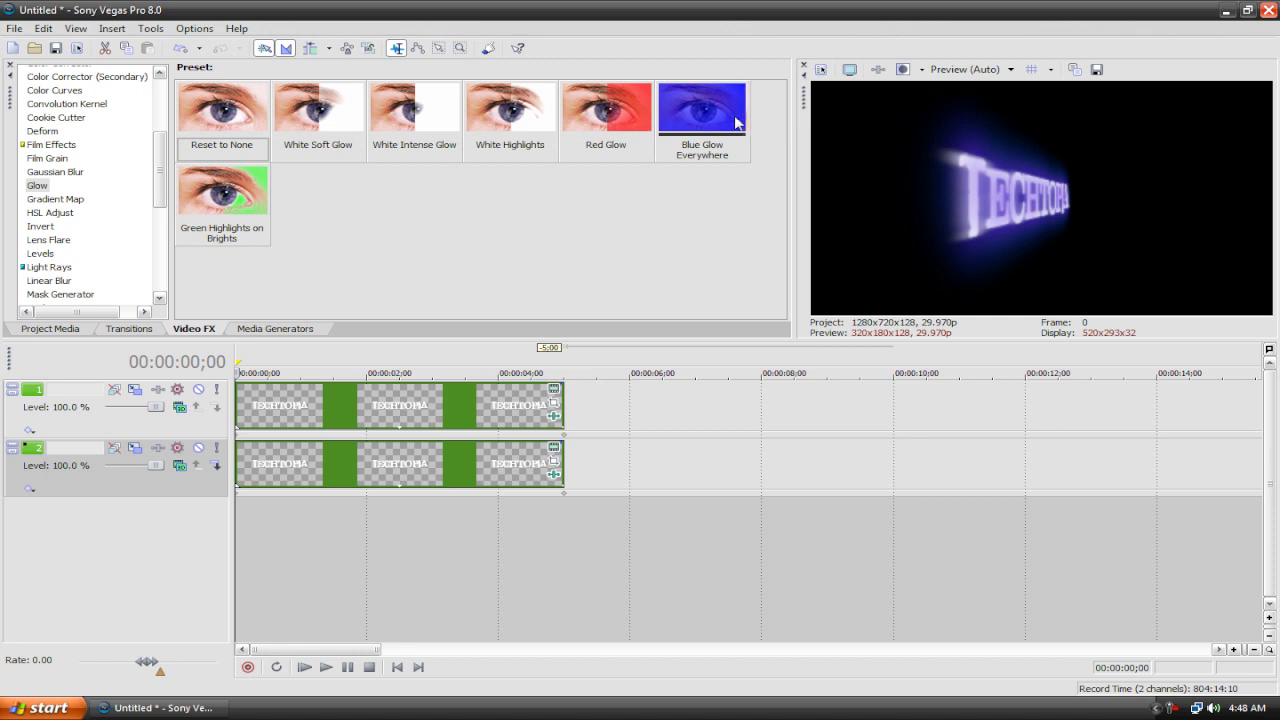
pyautogui.rightClick(136, 537)
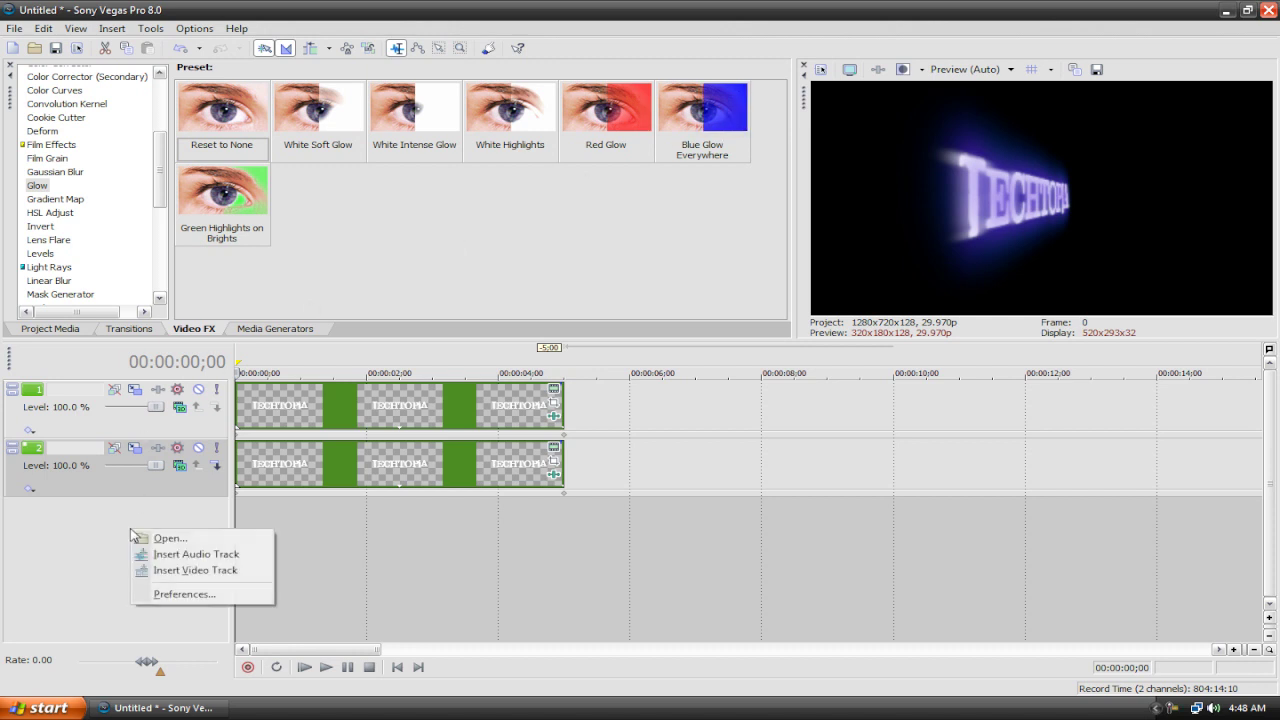
# - Insert a top video track with a Standard Noise texture whose Progress keyframes up to 10
pyautogui.click(162, 571)
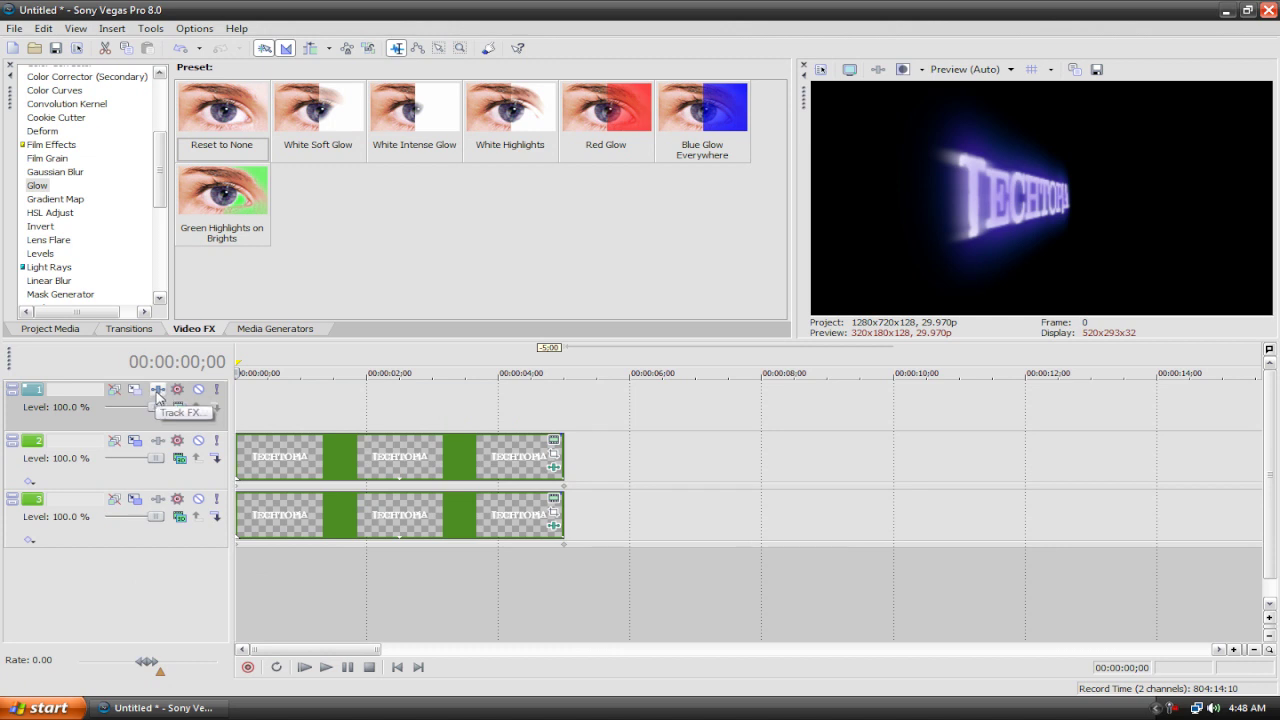
pyautogui.click(263, 335)
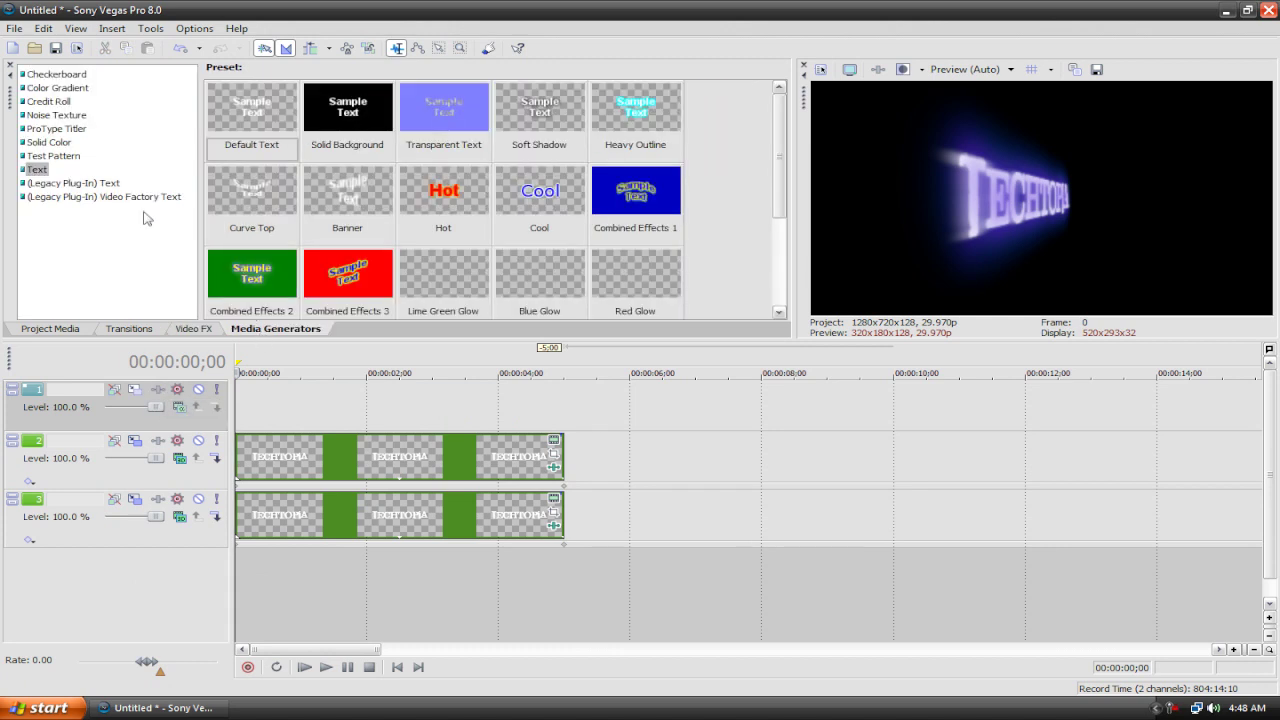
pyautogui.click(57, 116)
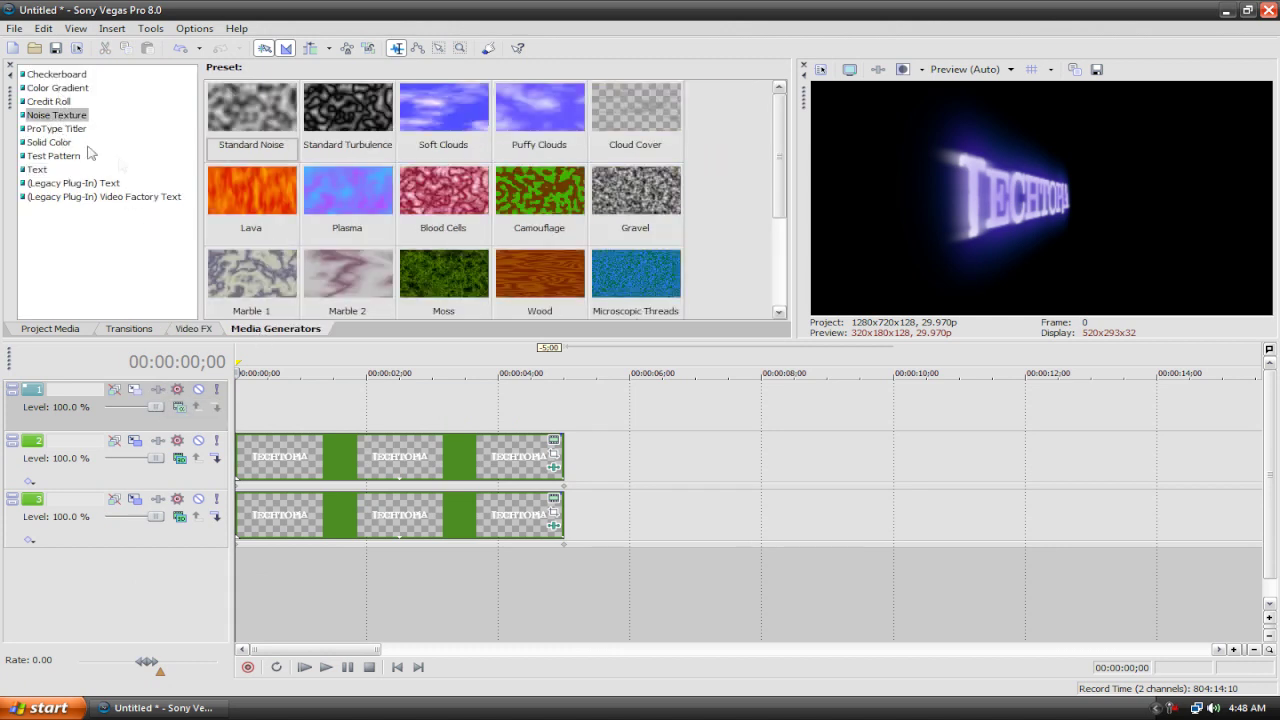
pyautogui.scroll(-2, 493, 160)
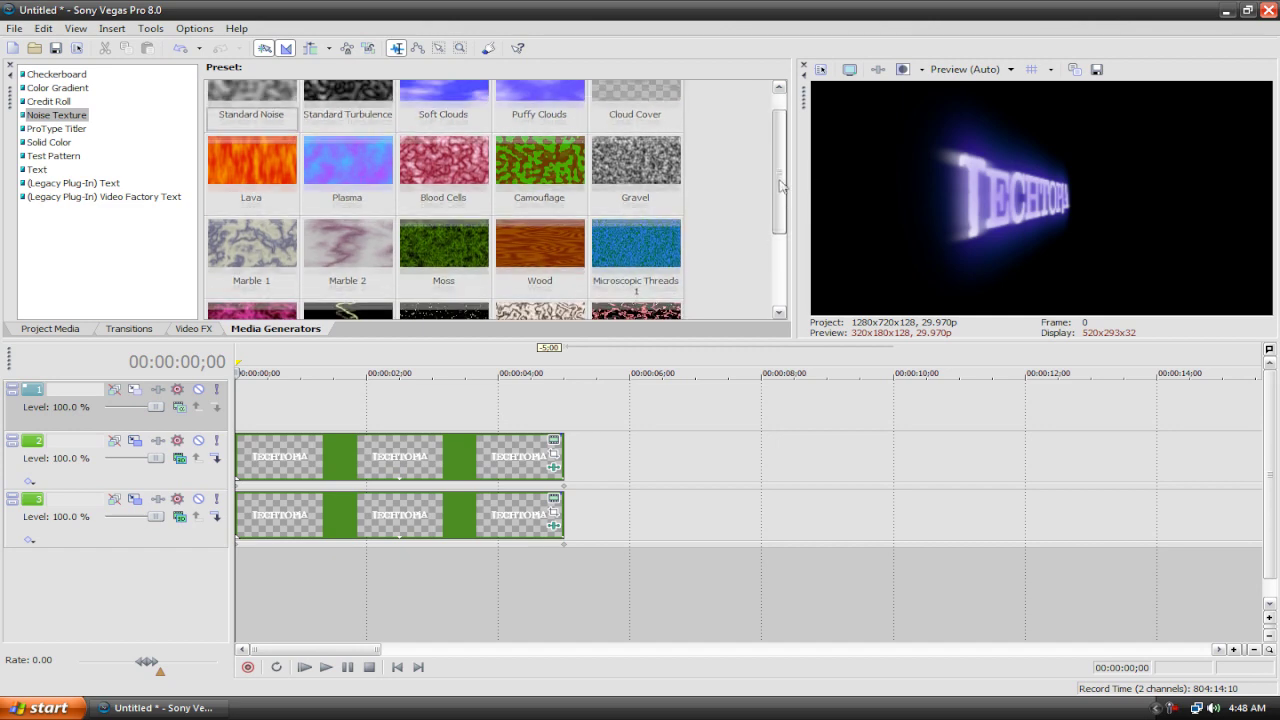
pyautogui.scroll(2, 493, 145)
pyautogui.moveTo(230, 99); pyautogui.dragTo(242, 405)
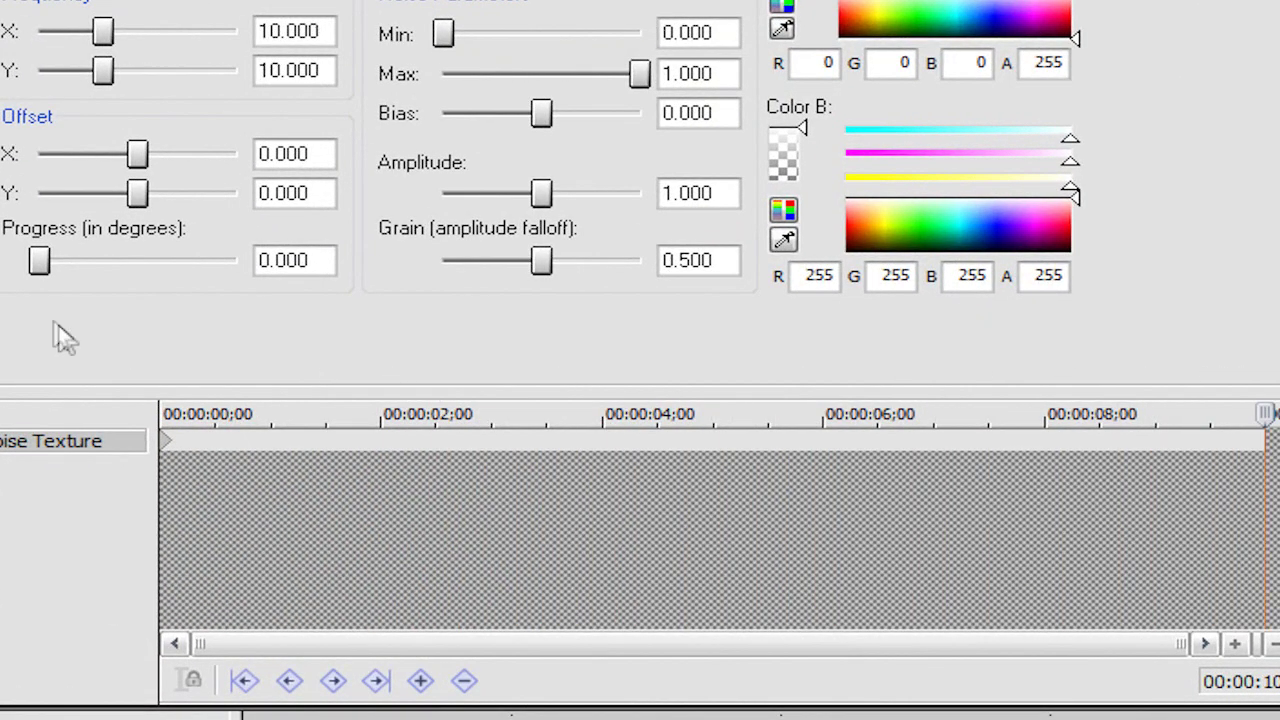
pyautogui.moveTo(39, 260); pyautogui.dragTo(283, 272)
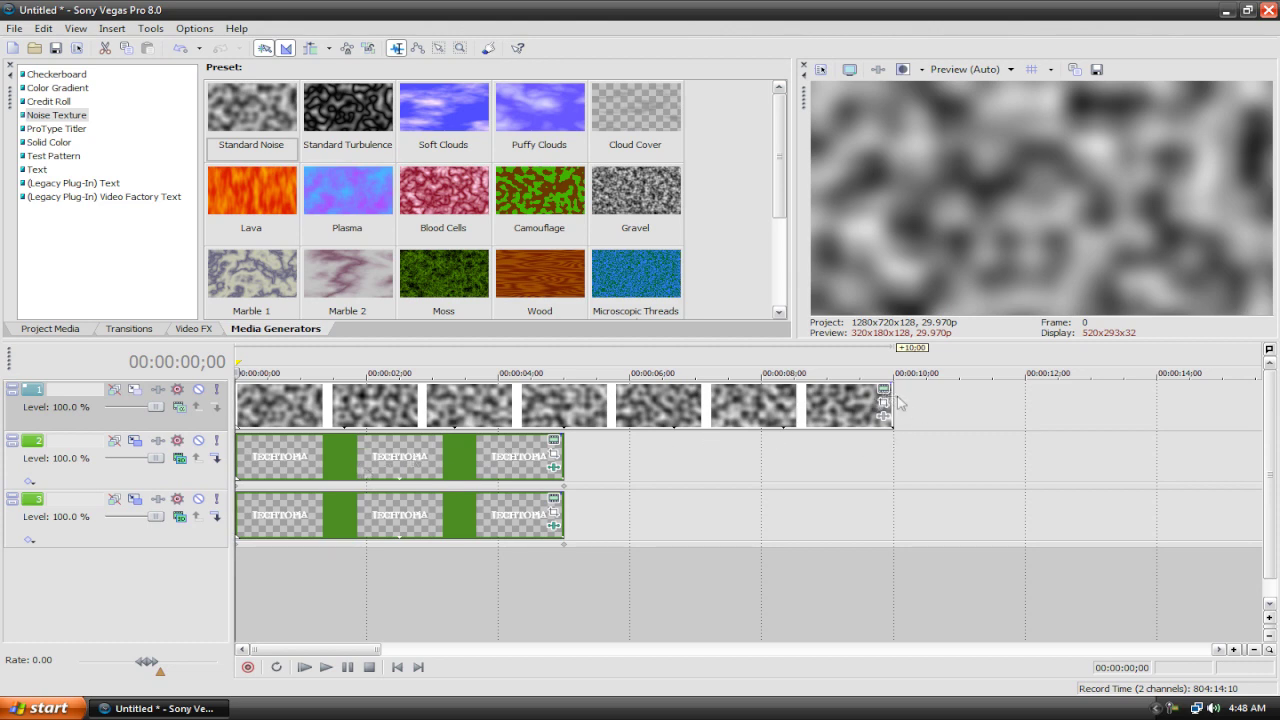
# - Trim the noise clip to 5 seconds, preview it, and set its track to Dodge compositing
pyautogui.moveTo(893, 400); pyautogui.dragTo(563, 393)
pyautogui.click(304, 668)
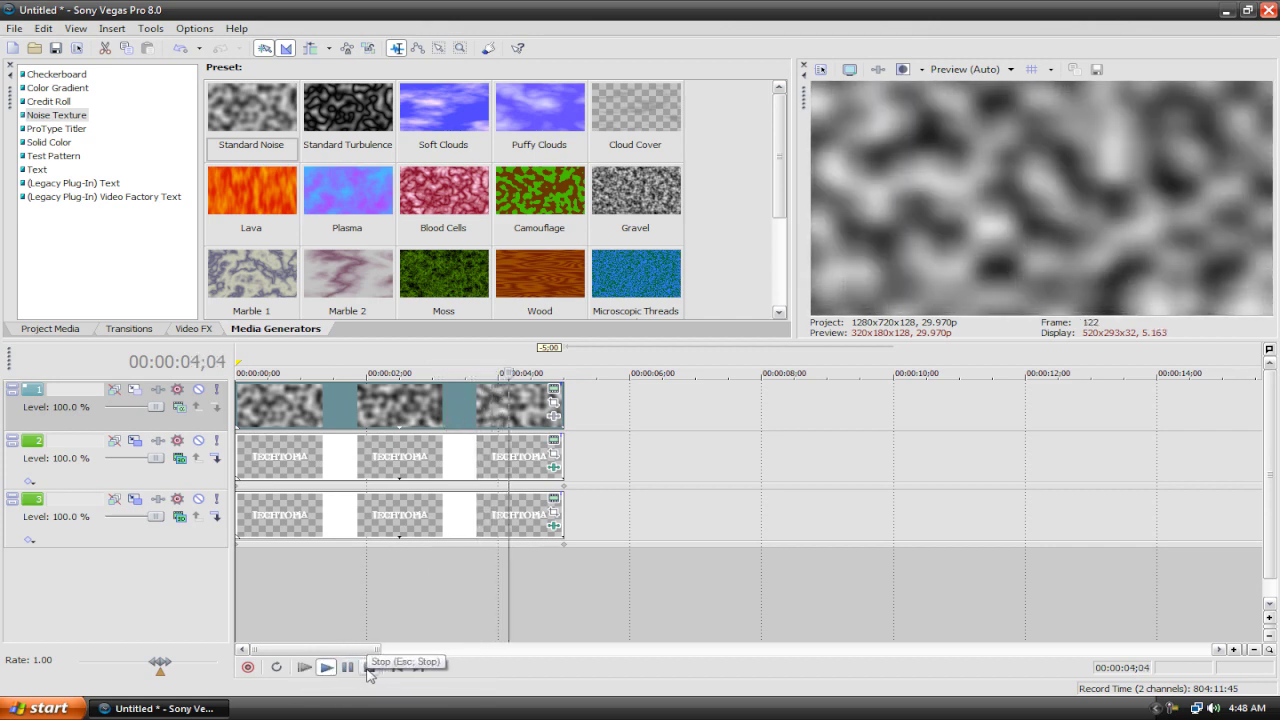
pyautogui.click(372, 669)
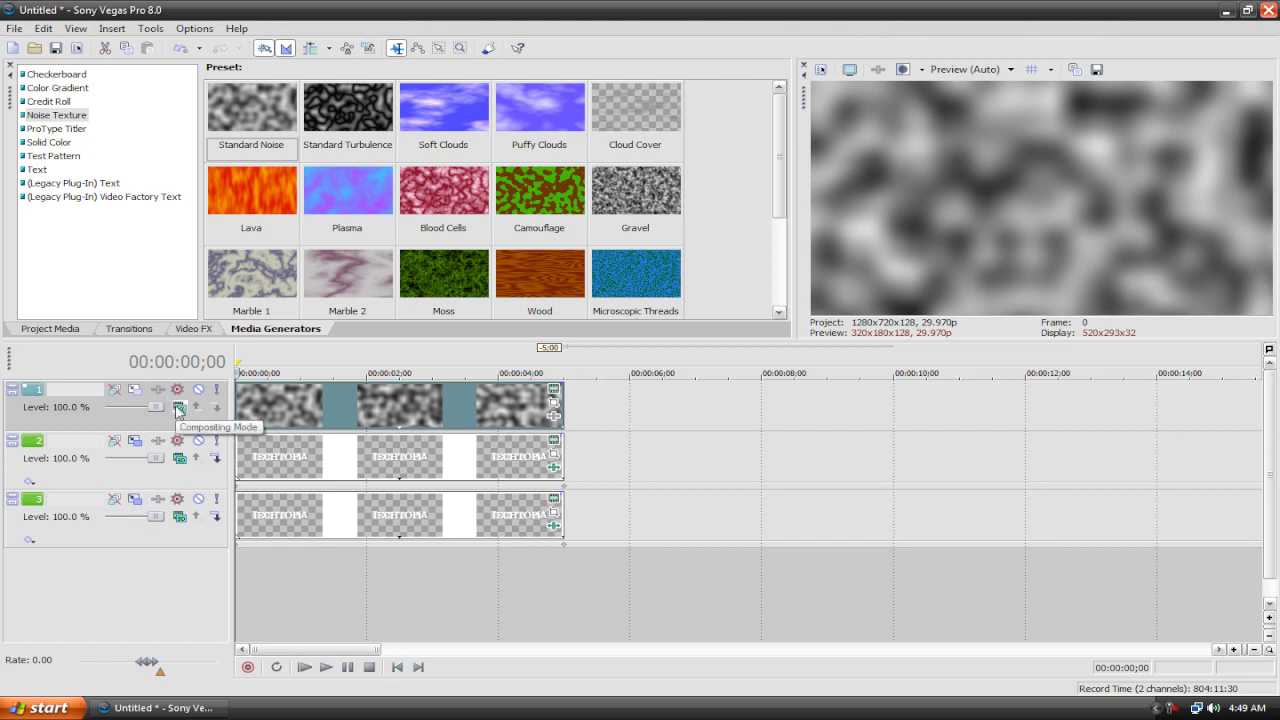
pyautogui.click(179, 408)
pyautogui.click(250, 596)
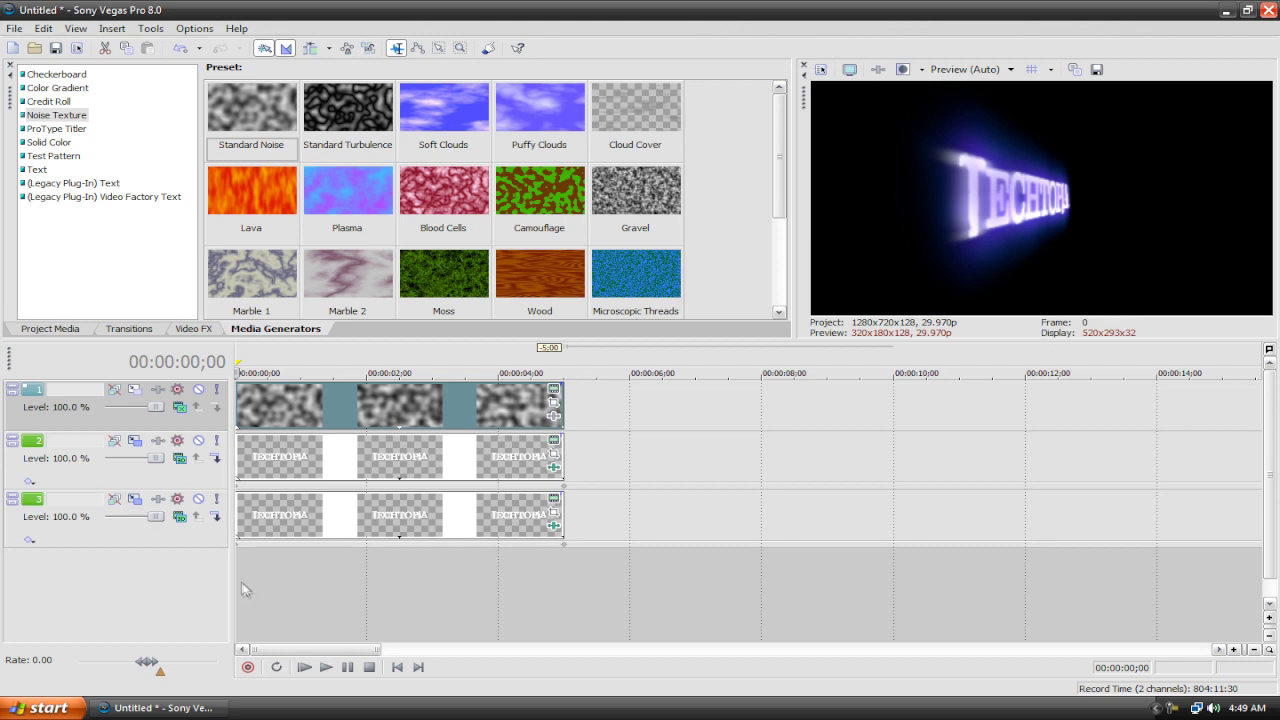
# - Insert a top track holding a black Solid Color clip trimmed to 5 seconds
pyautogui.rightClick(159, 573)
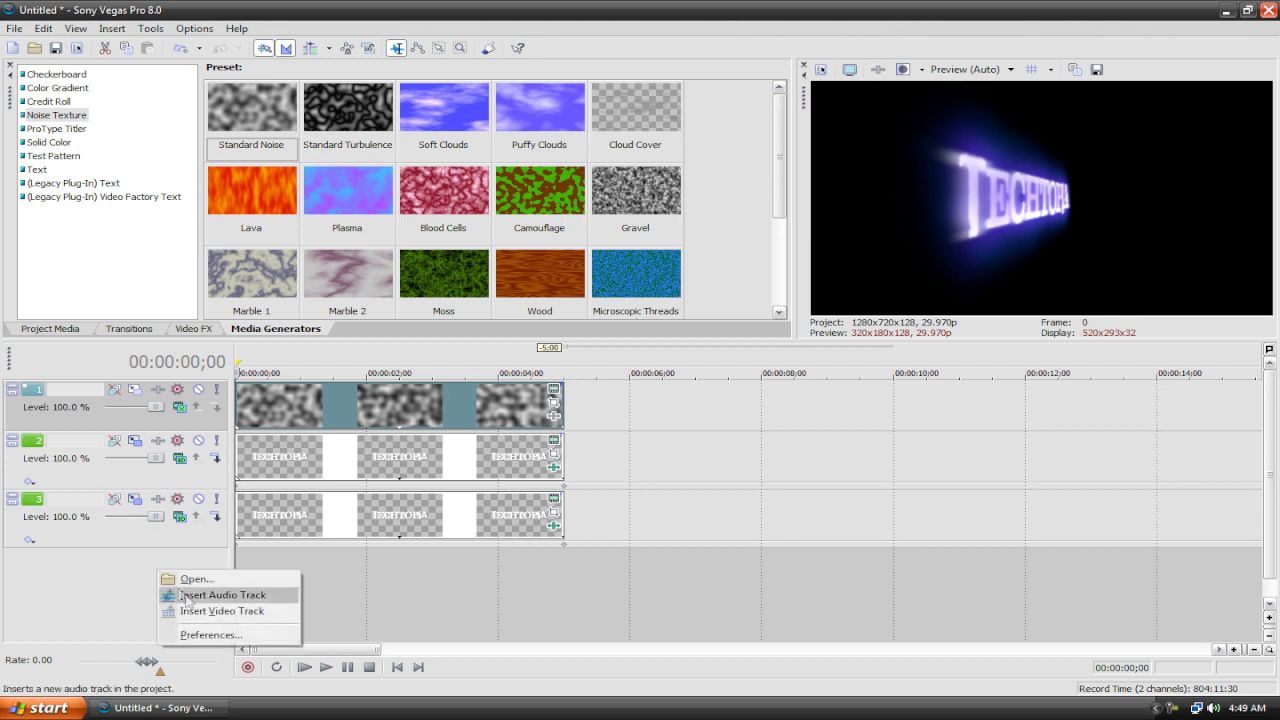
pyautogui.click(192, 610)
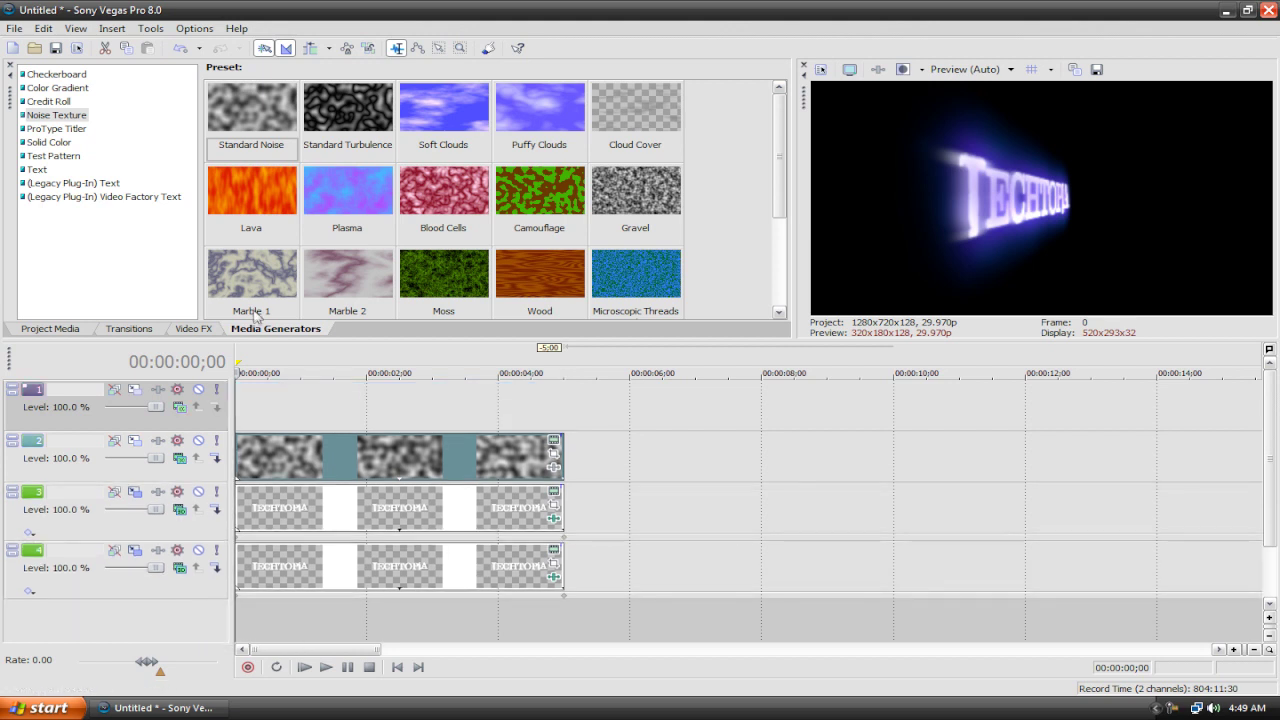
pyautogui.click(47, 143)
pyautogui.moveTo(321, 103); pyautogui.dragTo(249, 405)
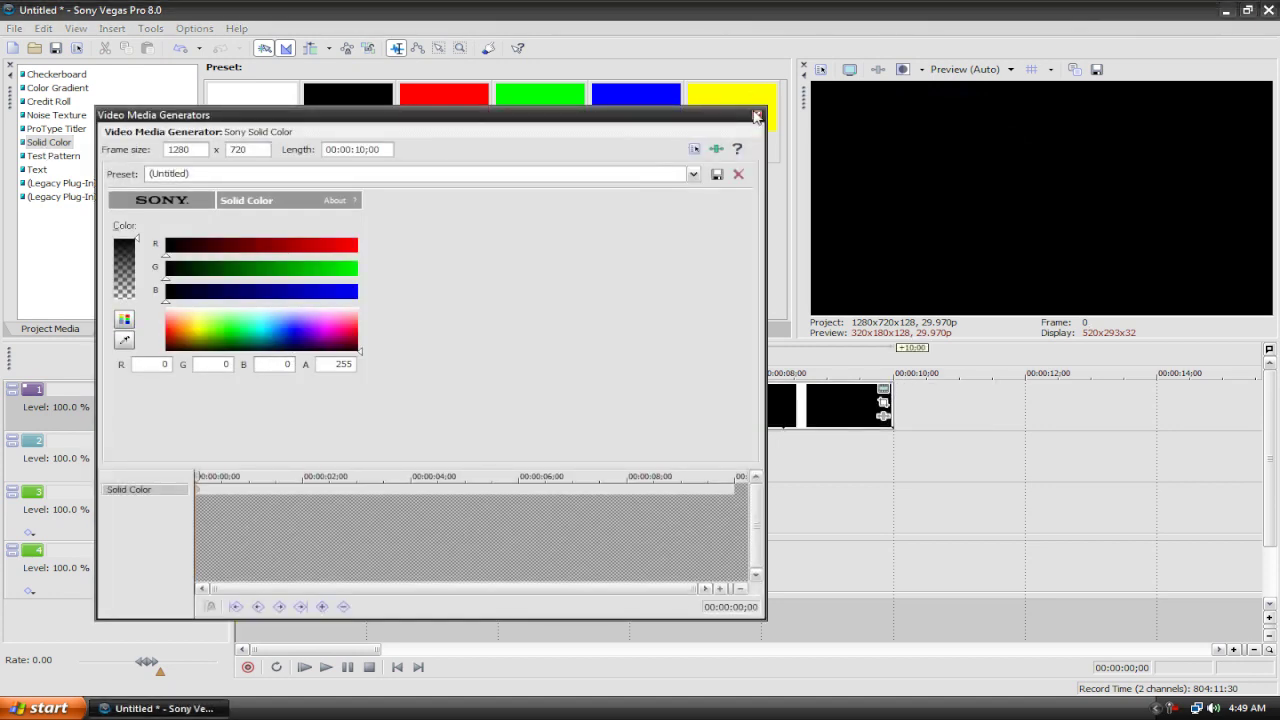
pyautogui.click(757, 116)
pyautogui.moveTo(886, 408); pyautogui.dragTo(563, 410)
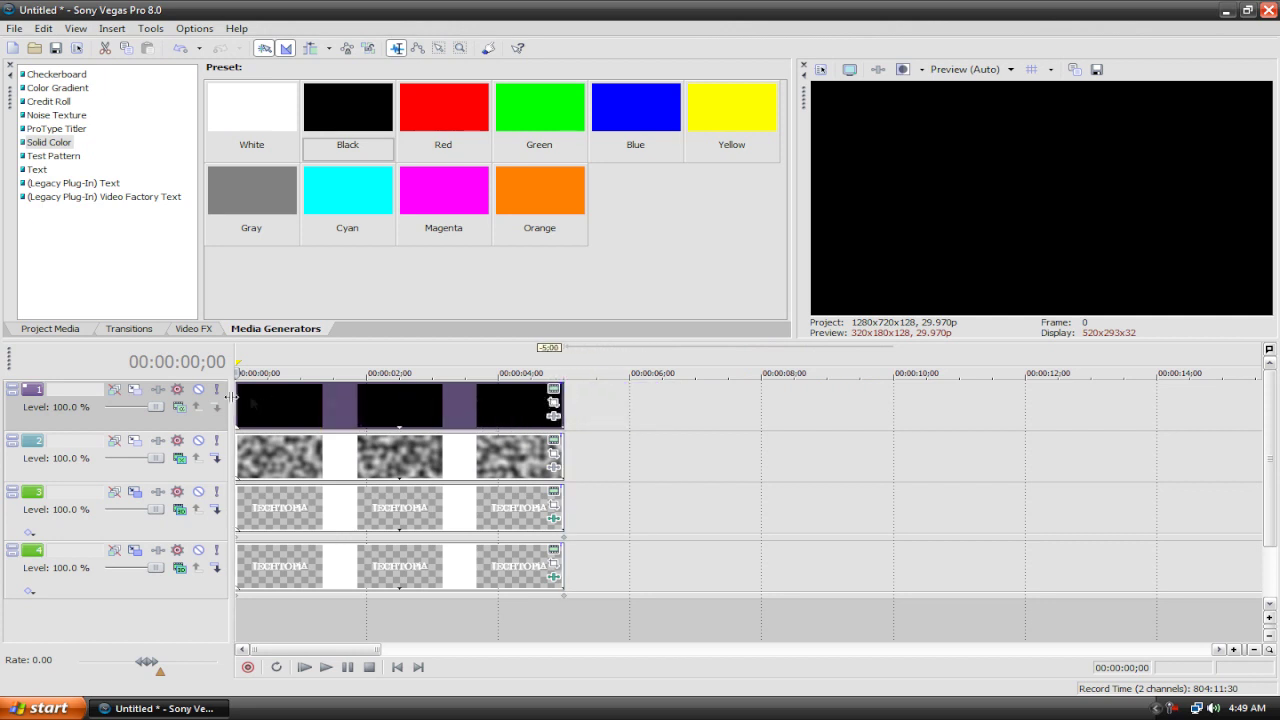
# - Set the noise track's compositing mode to Add
pyautogui.click(180, 458)
pyautogui.click(205, 465)
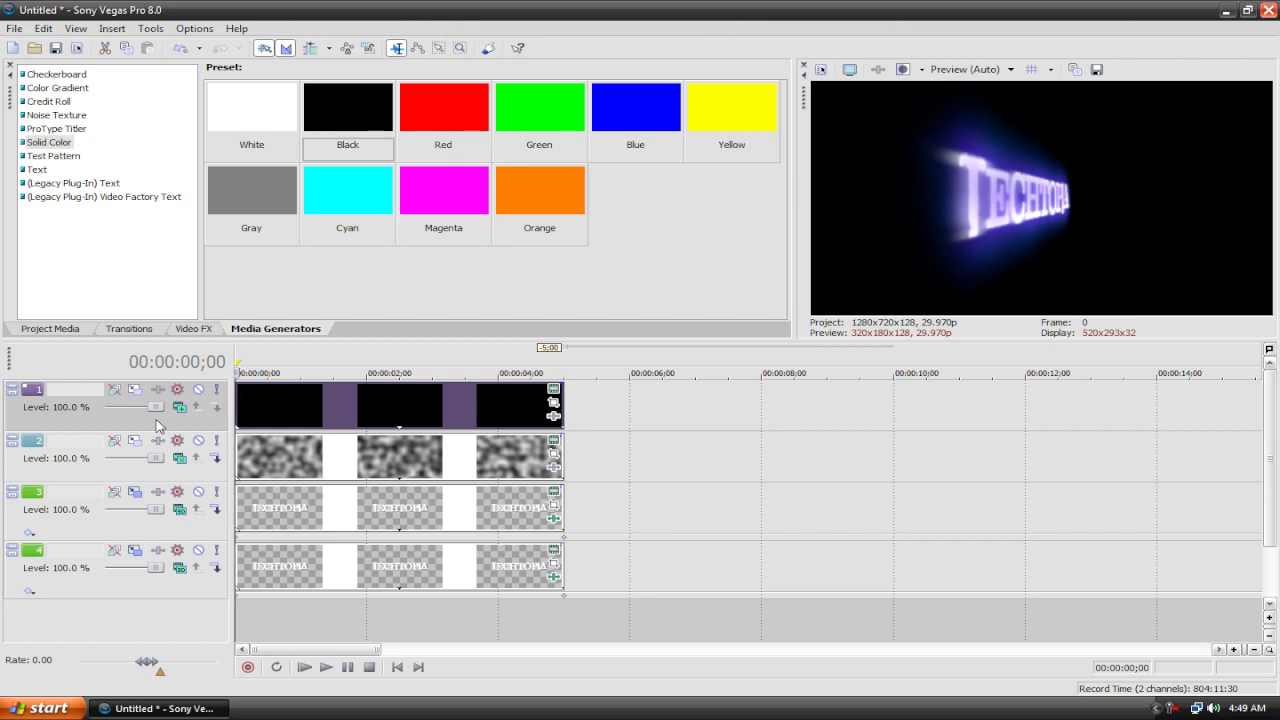
pyautogui.click(181, 332)
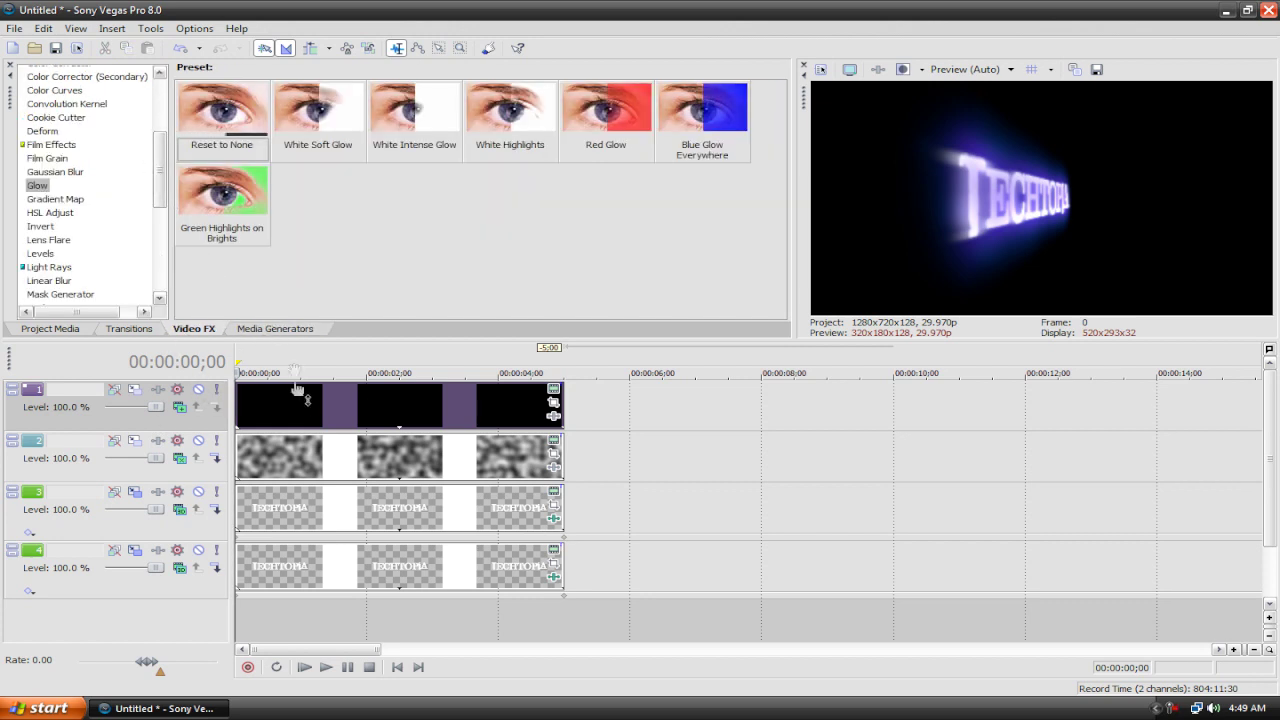
# - Apply the 105mm Prime Lens flare preset to track 1's black Solid Color event
pyautogui.click(259, 333)
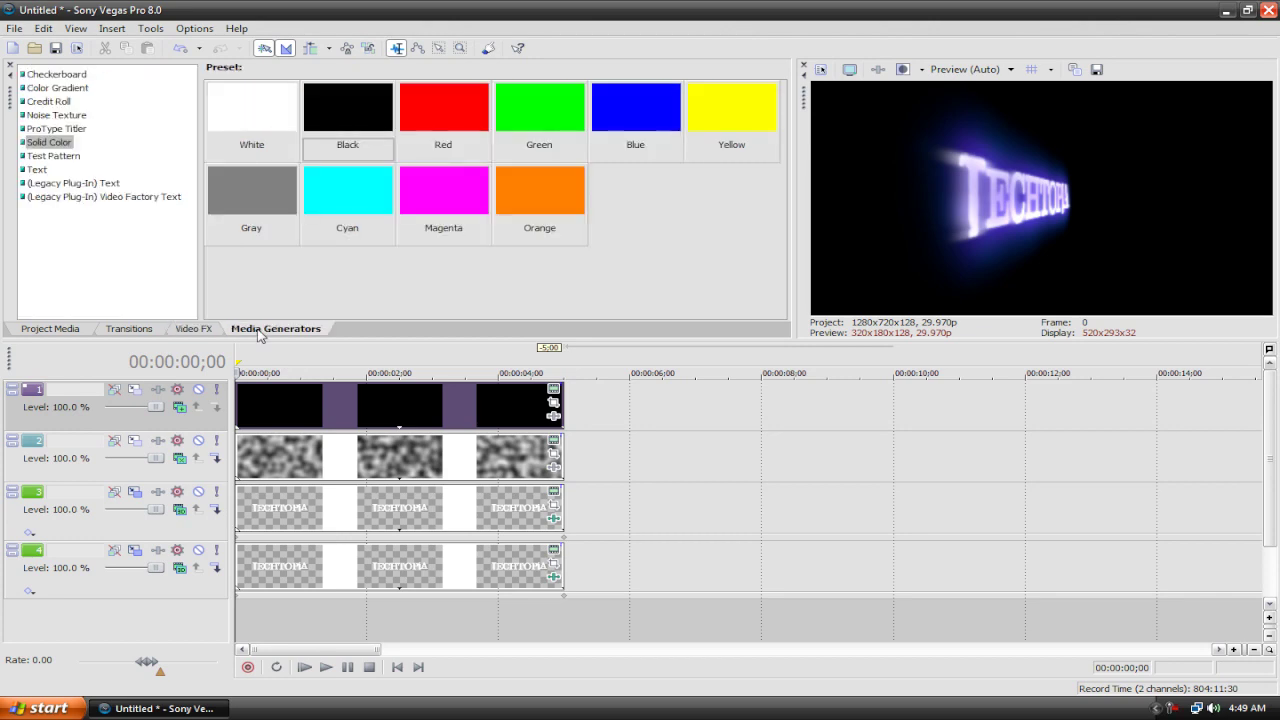
pyautogui.click(183, 334)
pyautogui.moveTo(160, 163); pyautogui.dragTo(115, 183)
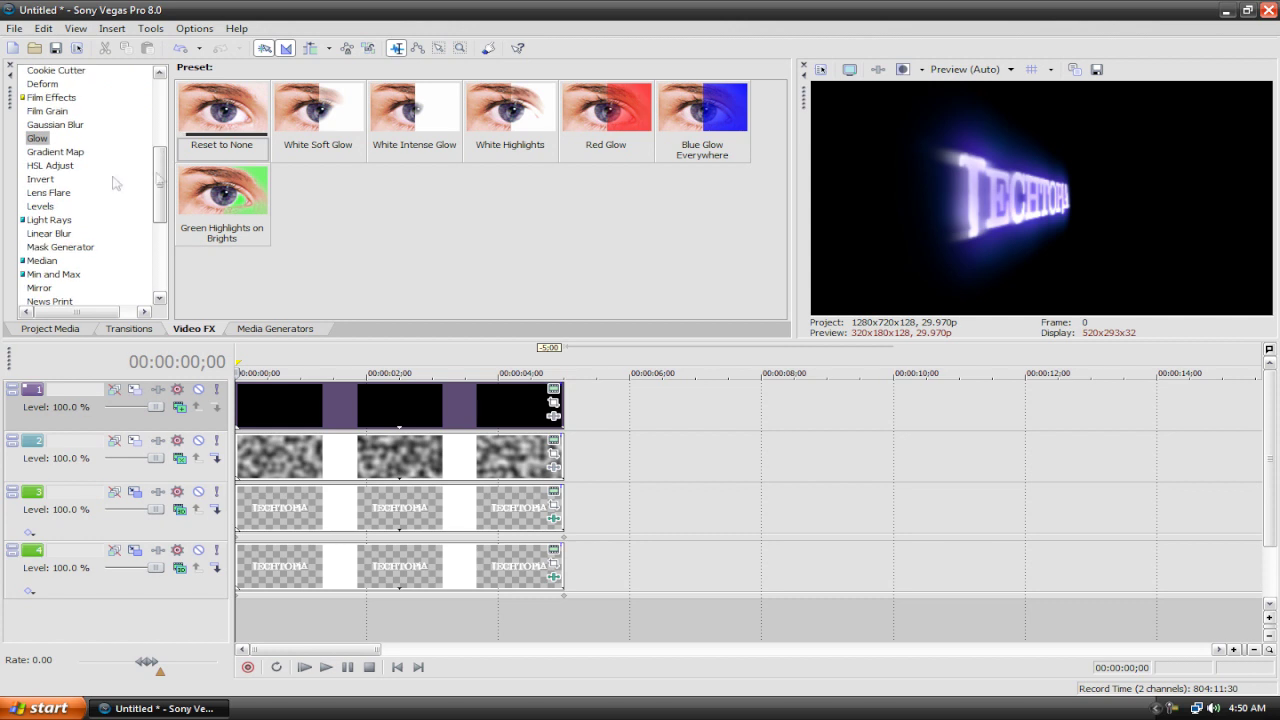
pyautogui.click(38, 194)
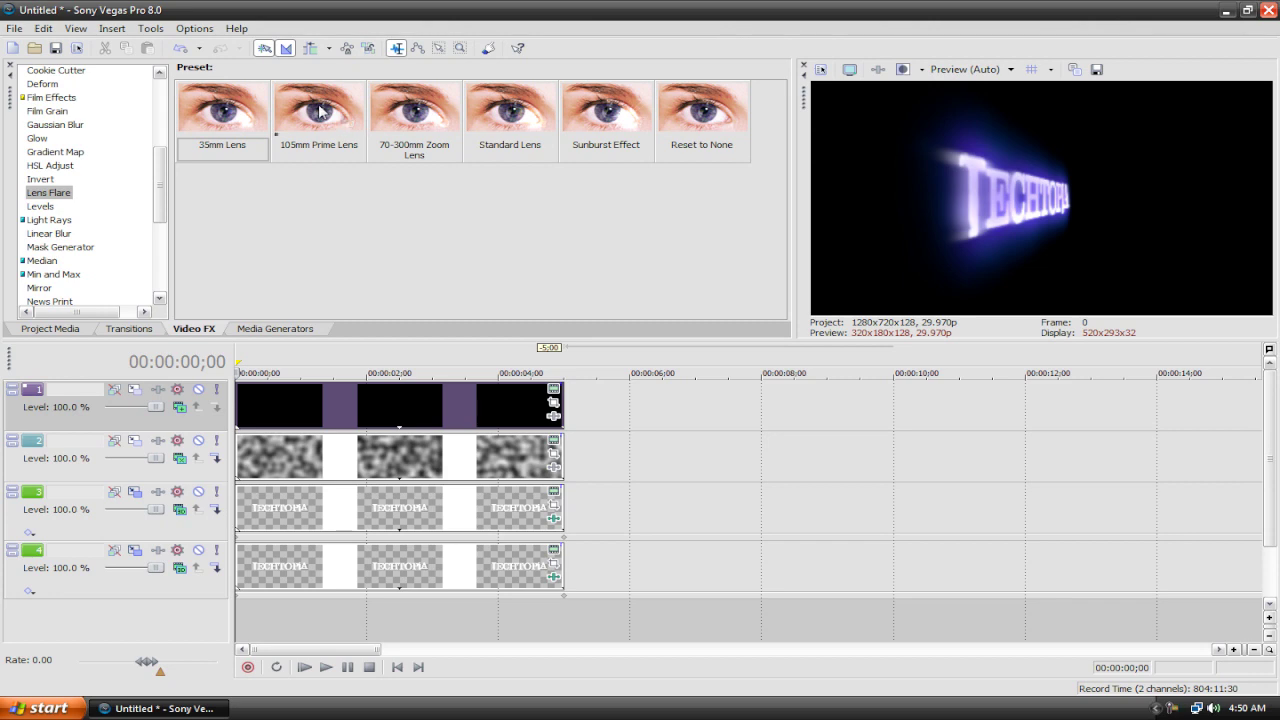
pyautogui.moveTo(320, 112); pyautogui.dragTo(379, 397)
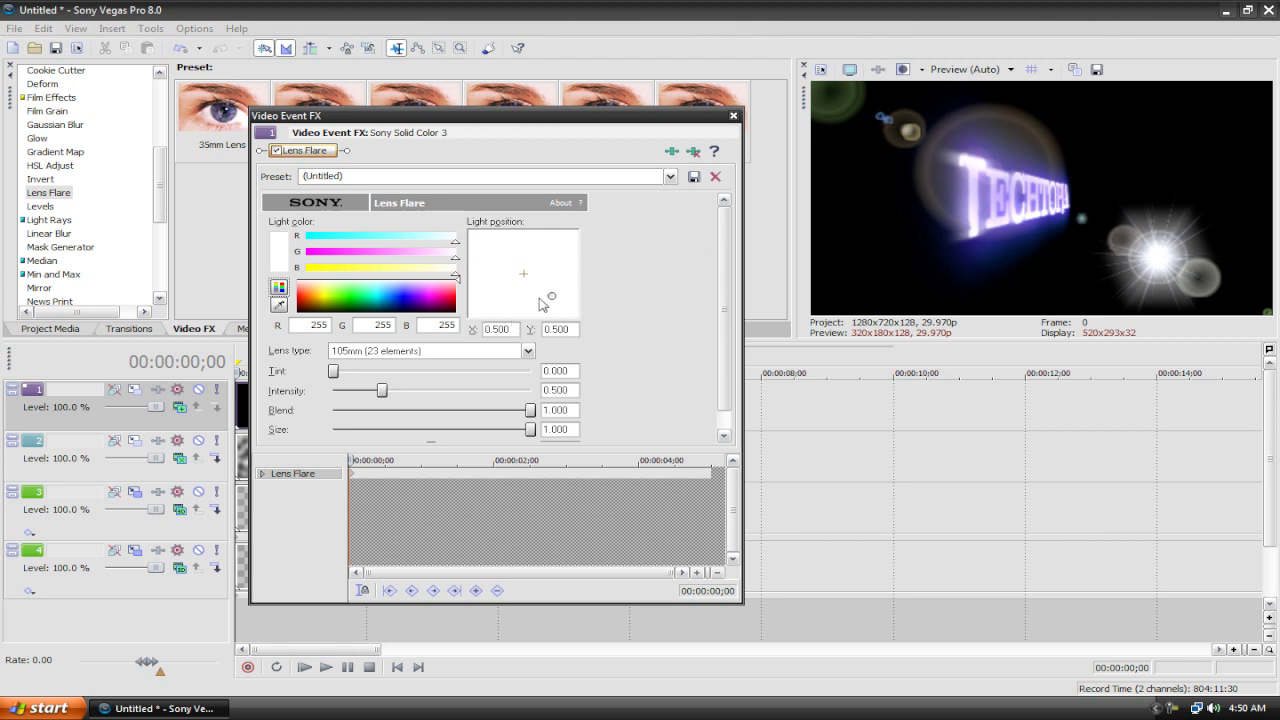
# - Set the flare light to 0.219/-0.070, perspective -1.000 and intensity 0.000
pyautogui.moveTo(551, 297); pyautogui.dragTo(535, 271)
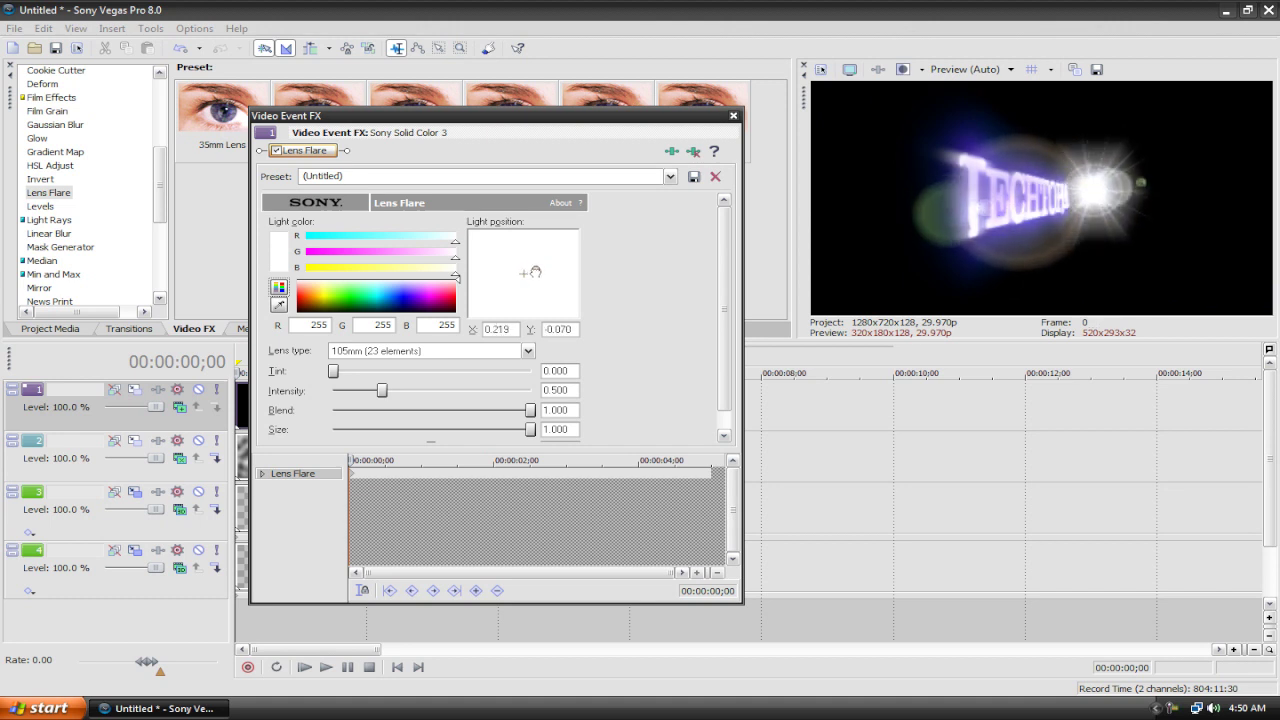
pyautogui.scroll(-2, 680, 279)
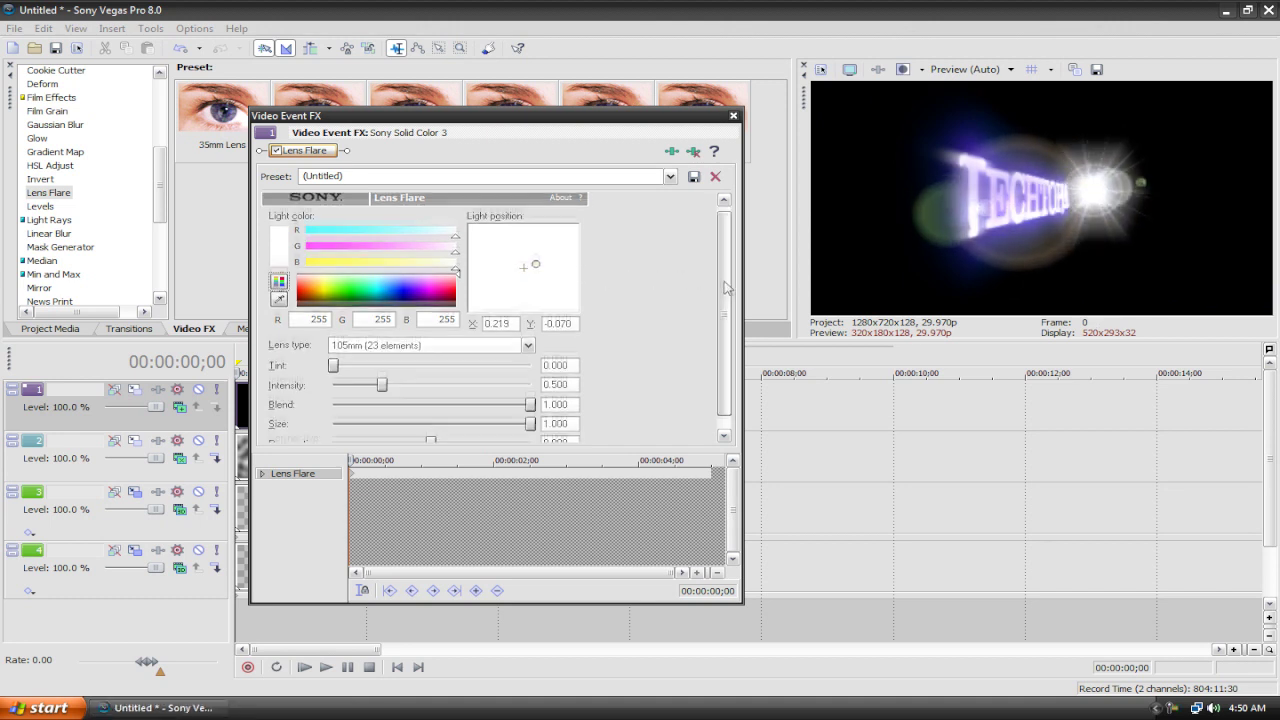
pyautogui.moveTo(434, 430); pyautogui.dragTo(313, 430)
pyautogui.moveTo(381, 370); pyautogui.dragTo(298, 371)
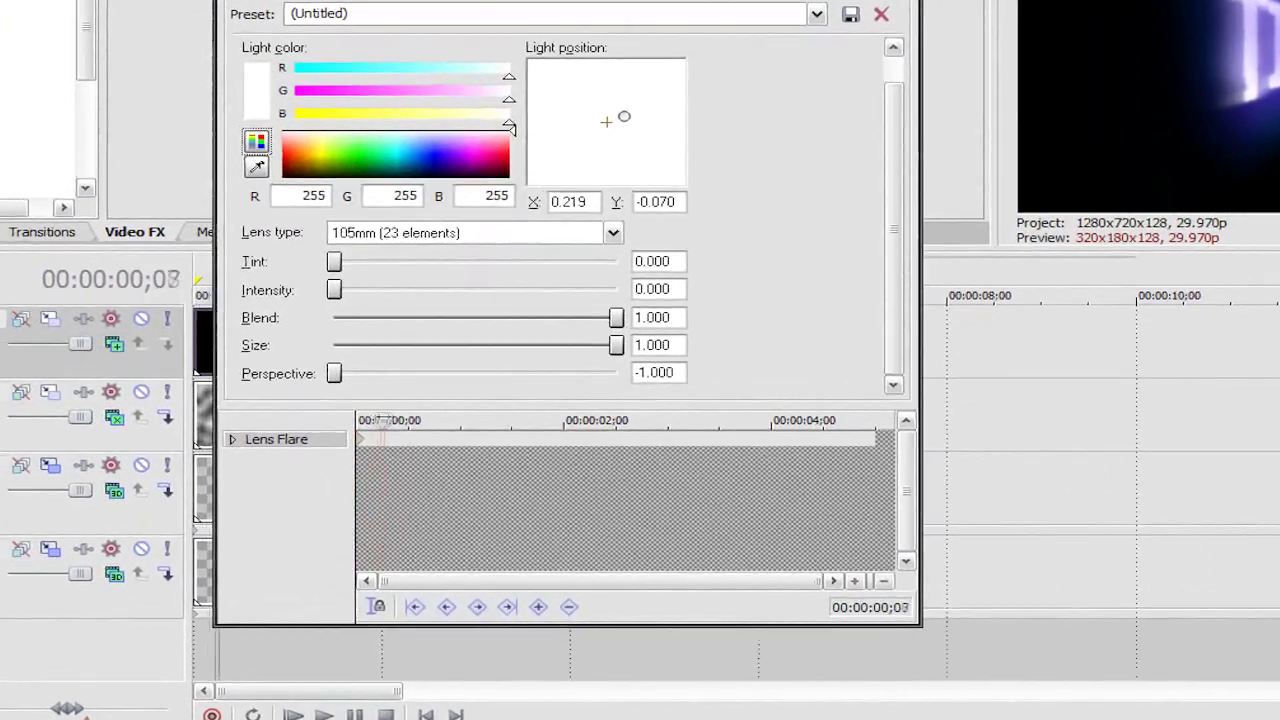
# - At 0;21, keyframe the flare with intensity raised to 0.225 and increased perspective
pyautogui.moveTo(382, 420); pyautogui.dragTo(428, 417)
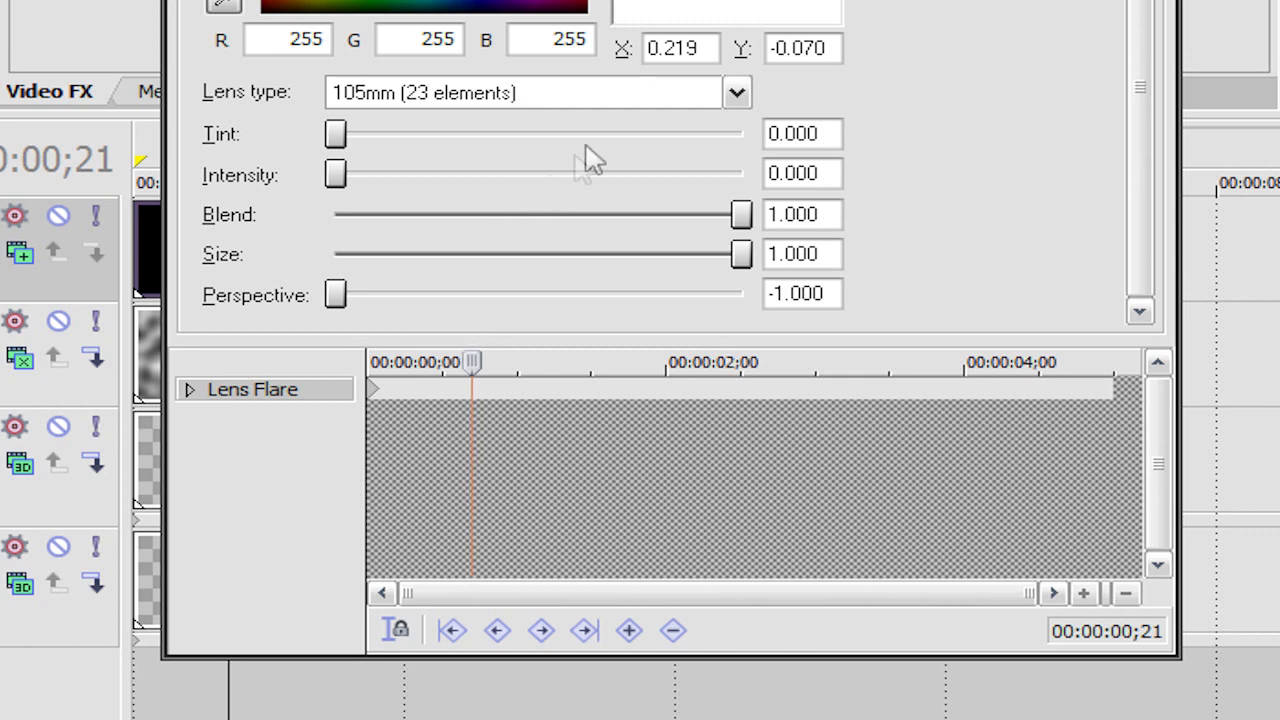
pyautogui.moveTo(336, 175); pyautogui.dragTo(383, 186)
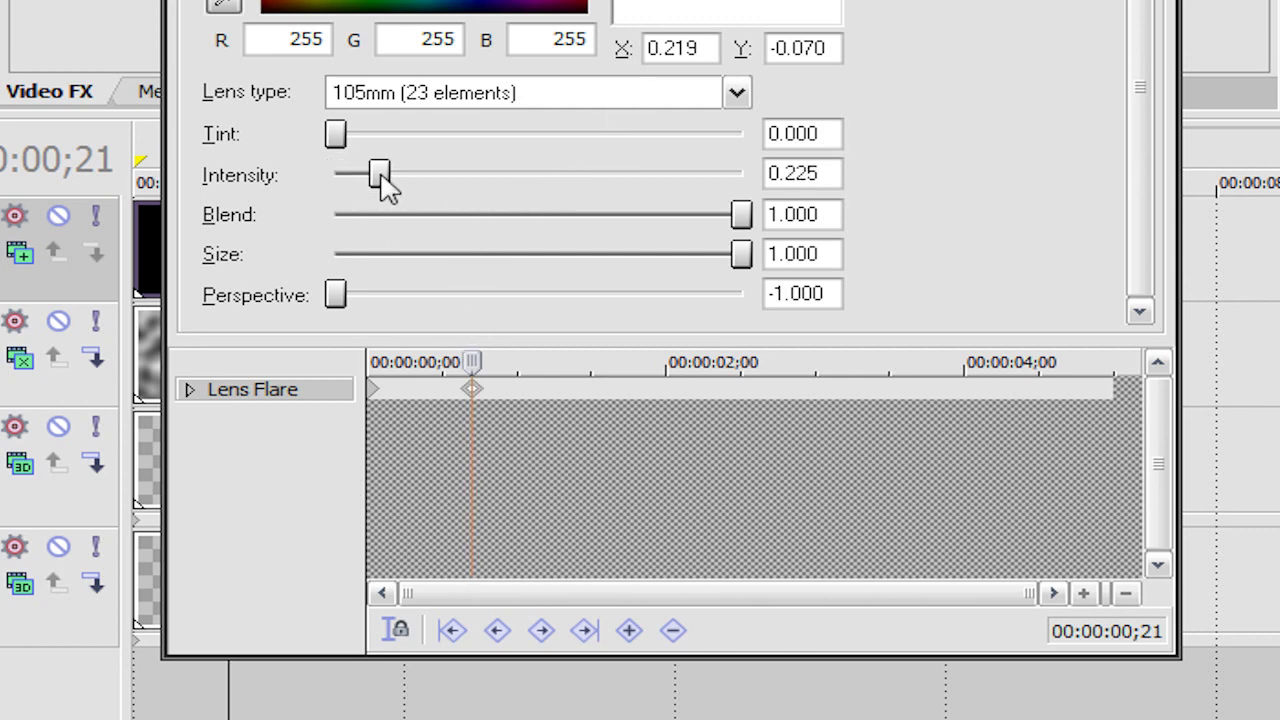
pyautogui.moveTo(338, 295); pyautogui.dragTo(342, 294)
pyautogui.moveTo(163, 370); pyautogui.dragTo(200, 370)
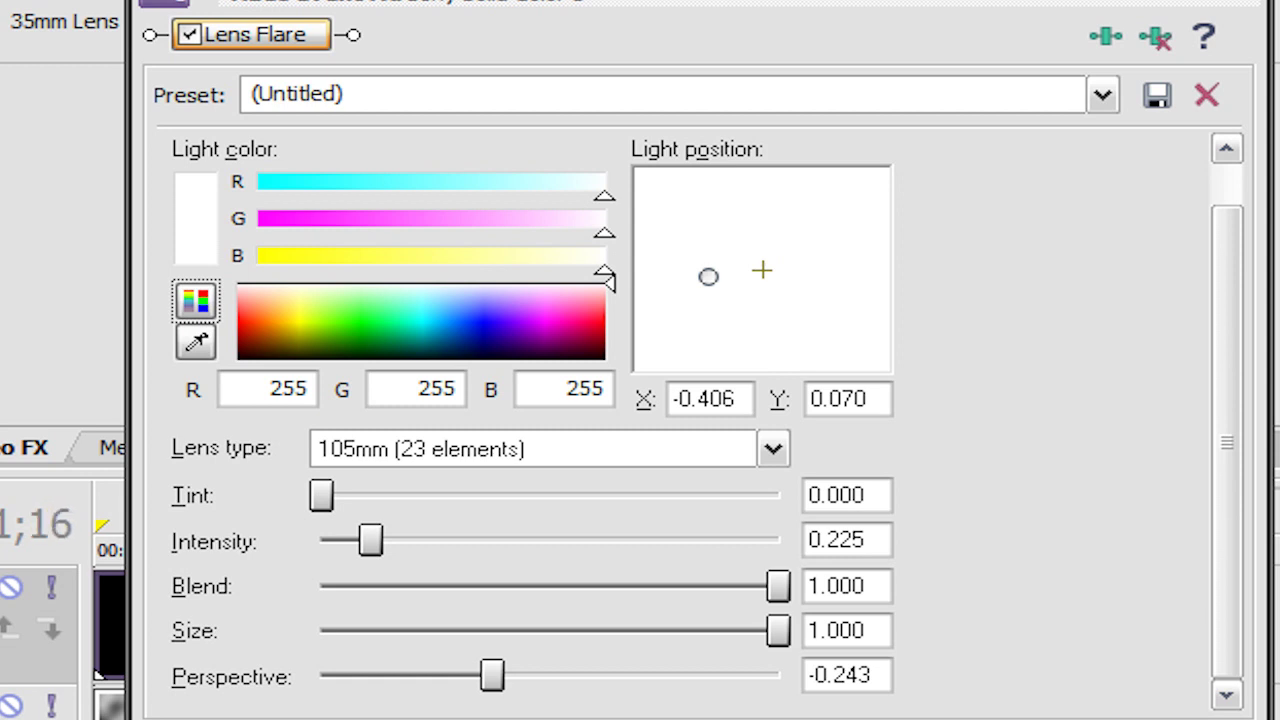
# - At 1;16, move the light left to -0.656/0.035 with intensity 0.189 and perspective -0.333
pyautogui.moveTo(708, 276)
pyautogui.mouseDown()
pyautogui.moveTo(672, 253)
pyautogui.moveTo(678, 268)
pyautogui.mouseUp()
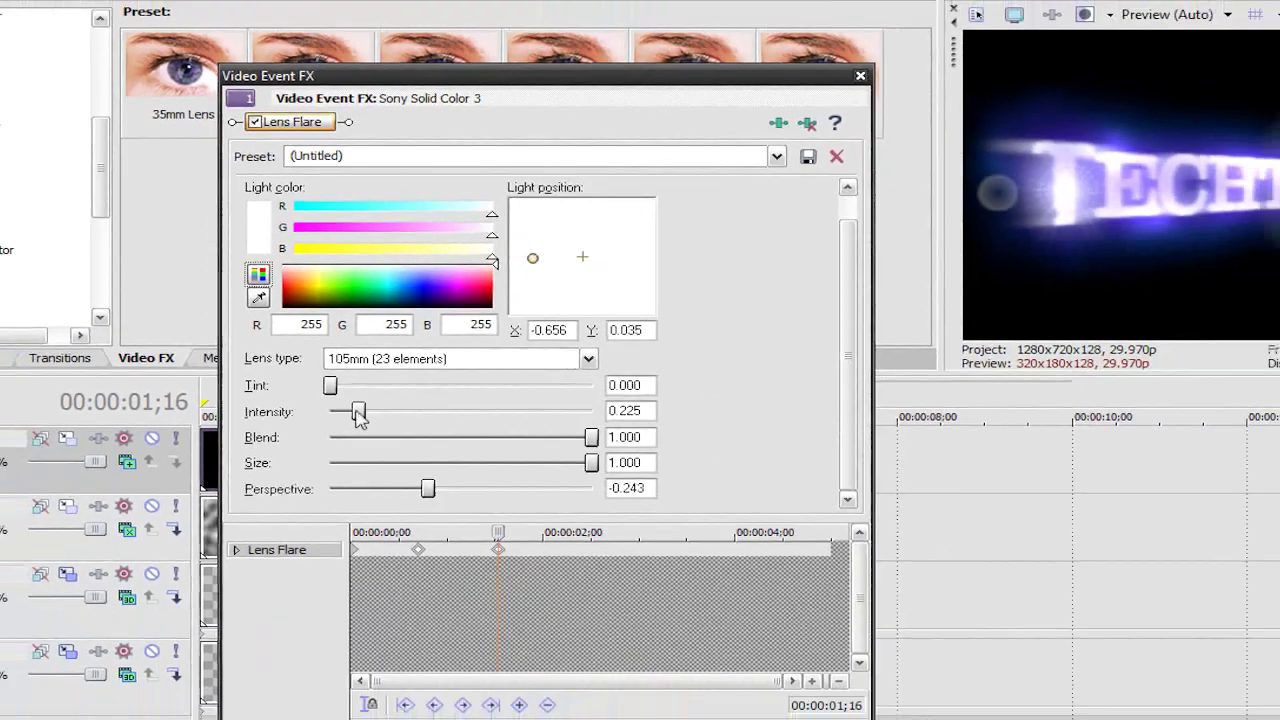
pyautogui.moveTo(370, 540); pyautogui.dragTo(395, 540)
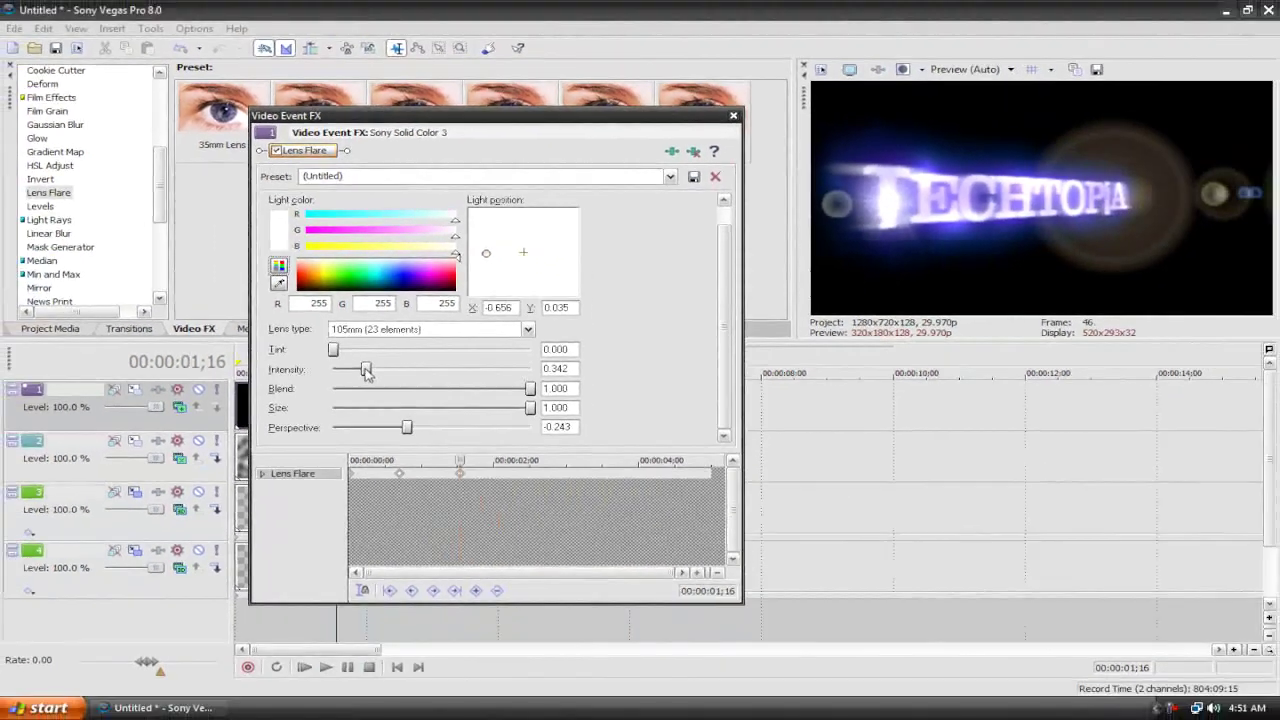
pyautogui.moveTo(366, 371); pyautogui.dragTo(350, 370)
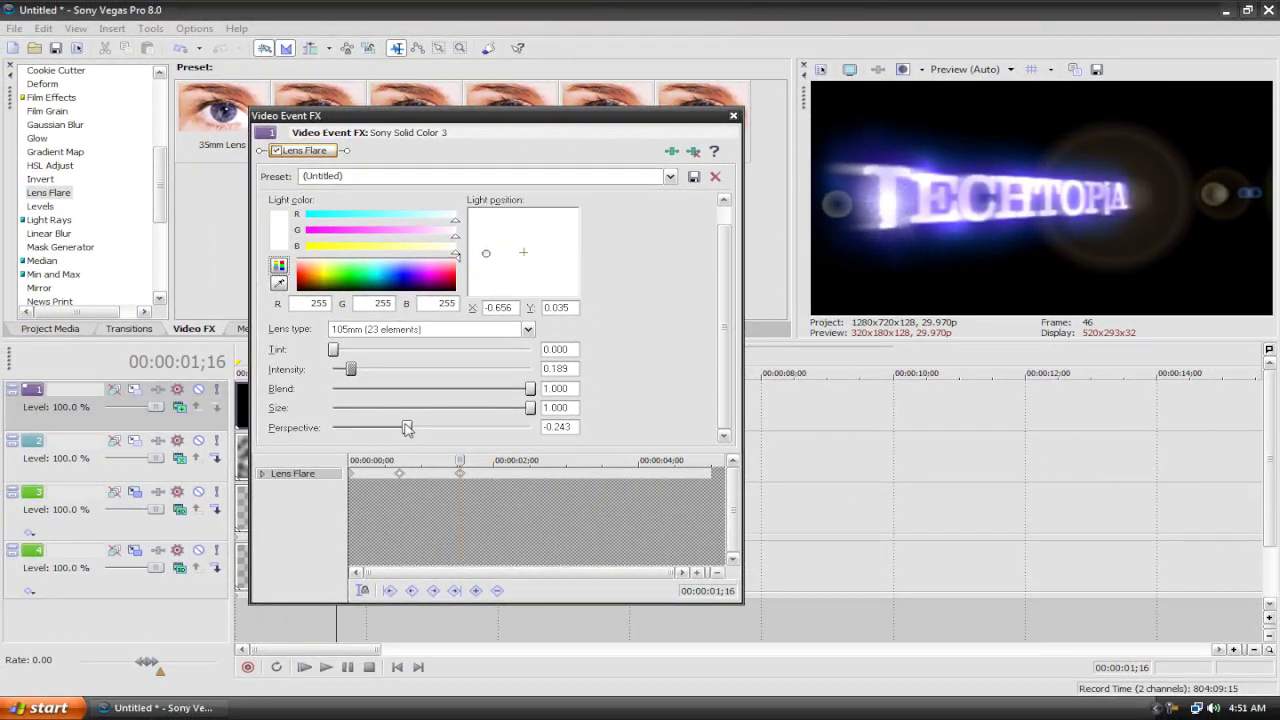
pyautogui.moveTo(406, 428); pyautogui.dragTo(398, 428)
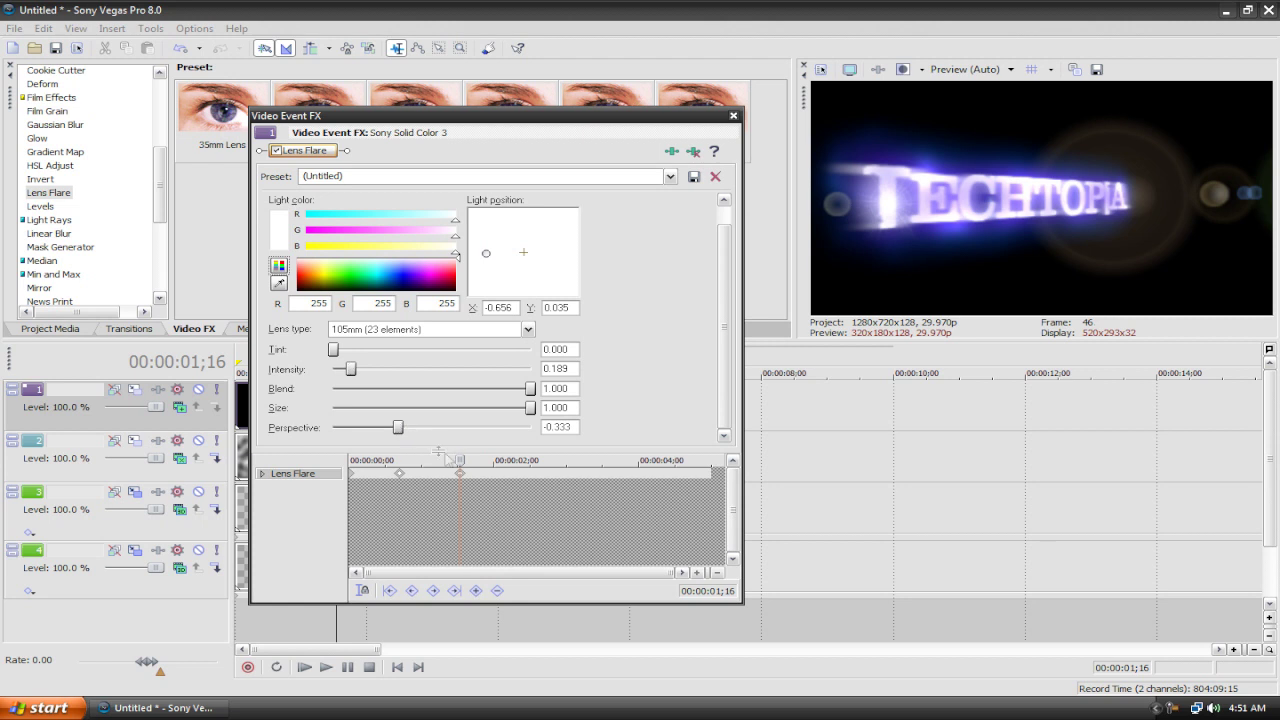
pyautogui.moveTo(460, 461); pyautogui.dragTo(641, 460)
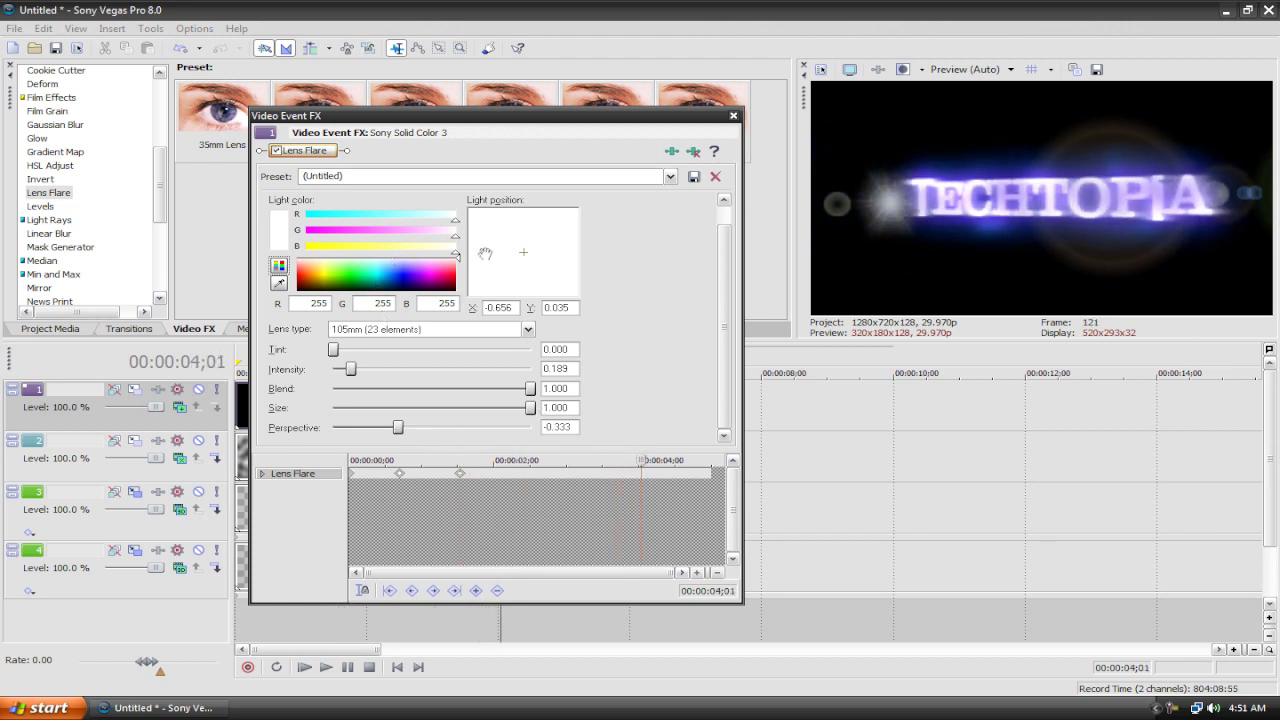
# - At 4;01, sweep the light right to 0.563/0.000 with intensity 0.117 and perspective -0.865
pyautogui.moveTo(486, 253)
pyautogui.mouseDown()
pyautogui.moveTo(510, 235)
pyautogui.moveTo(555, 253)
pyautogui.mouseUp()
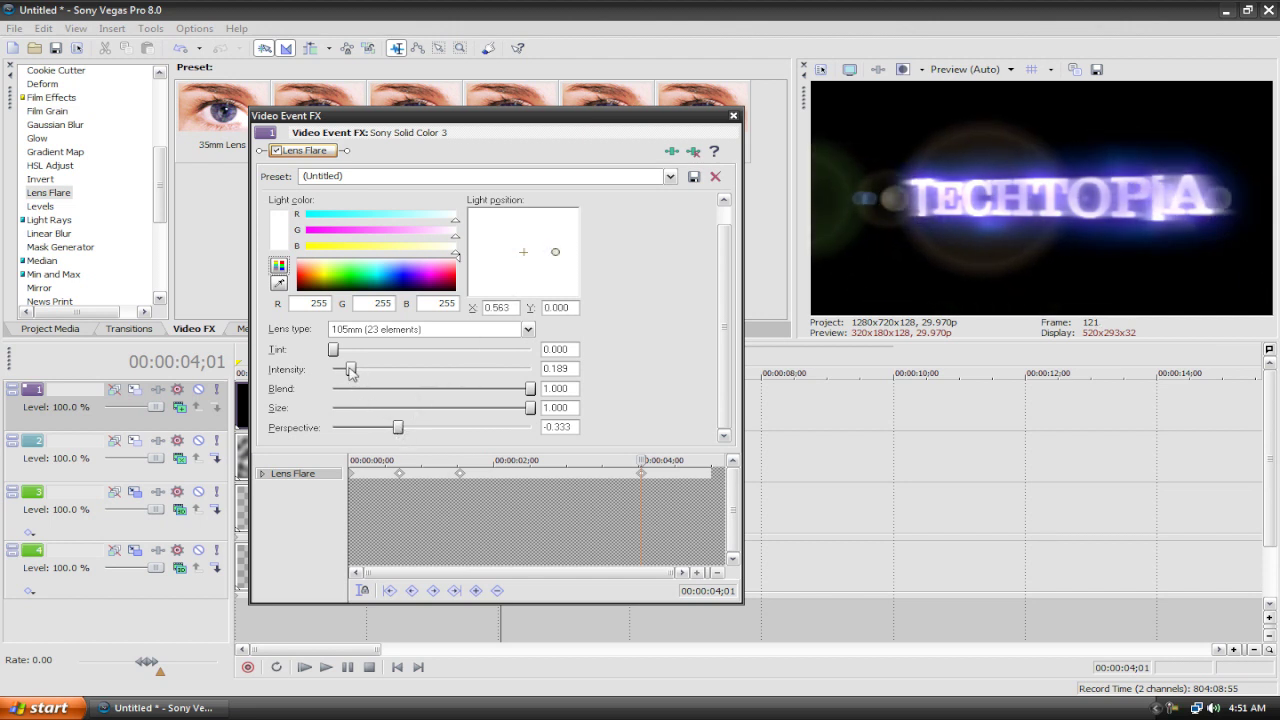
pyautogui.moveTo(350, 370); pyautogui.dragTo(343, 370)
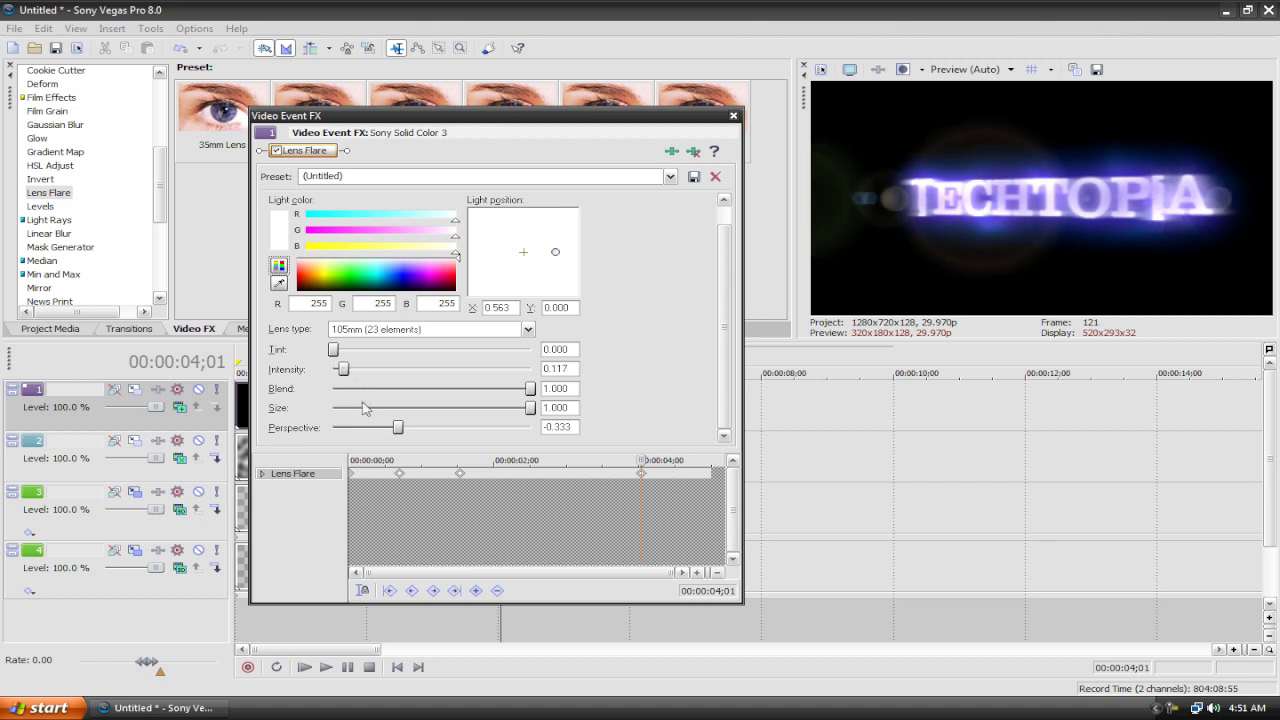
pyautogui.moveTo(400, 428); pyautogui.dragTo(348, 430)
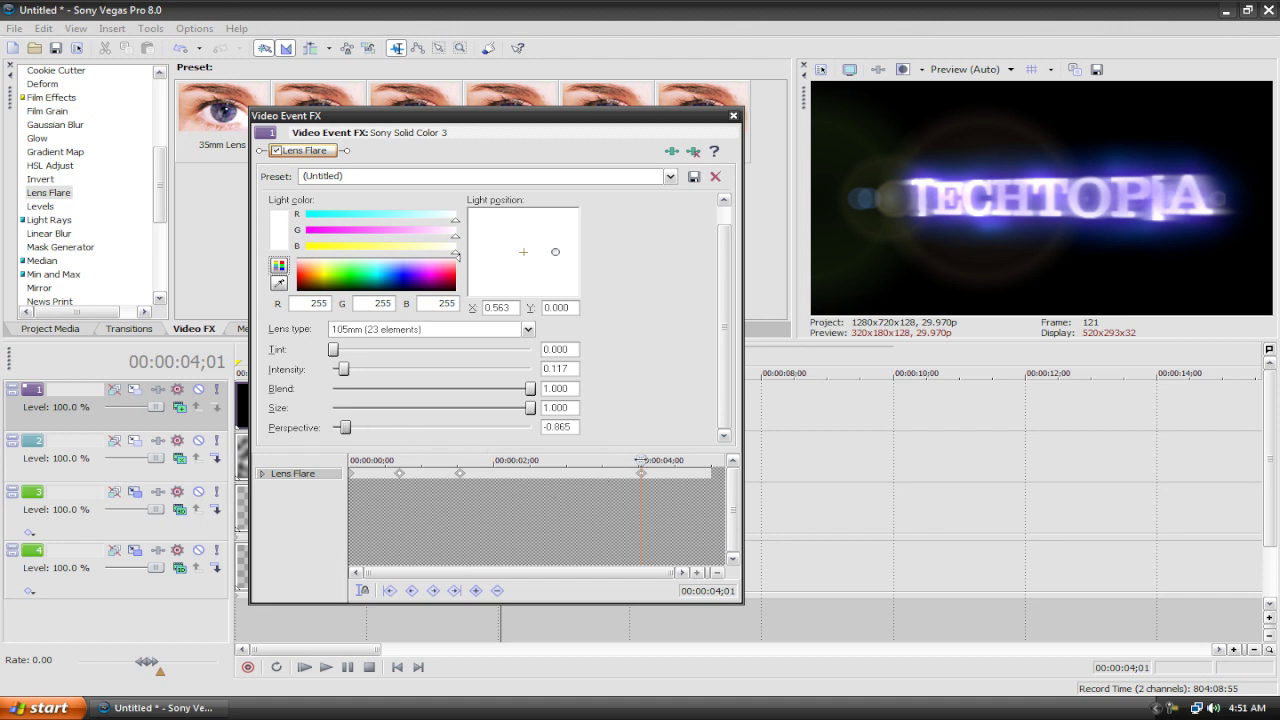
# - At 4;29, set the flare perspective to -1.000 and intensity to 0.000
pyautogui.moveTo(640, 460); pyautogui.dragTo(708, 460)
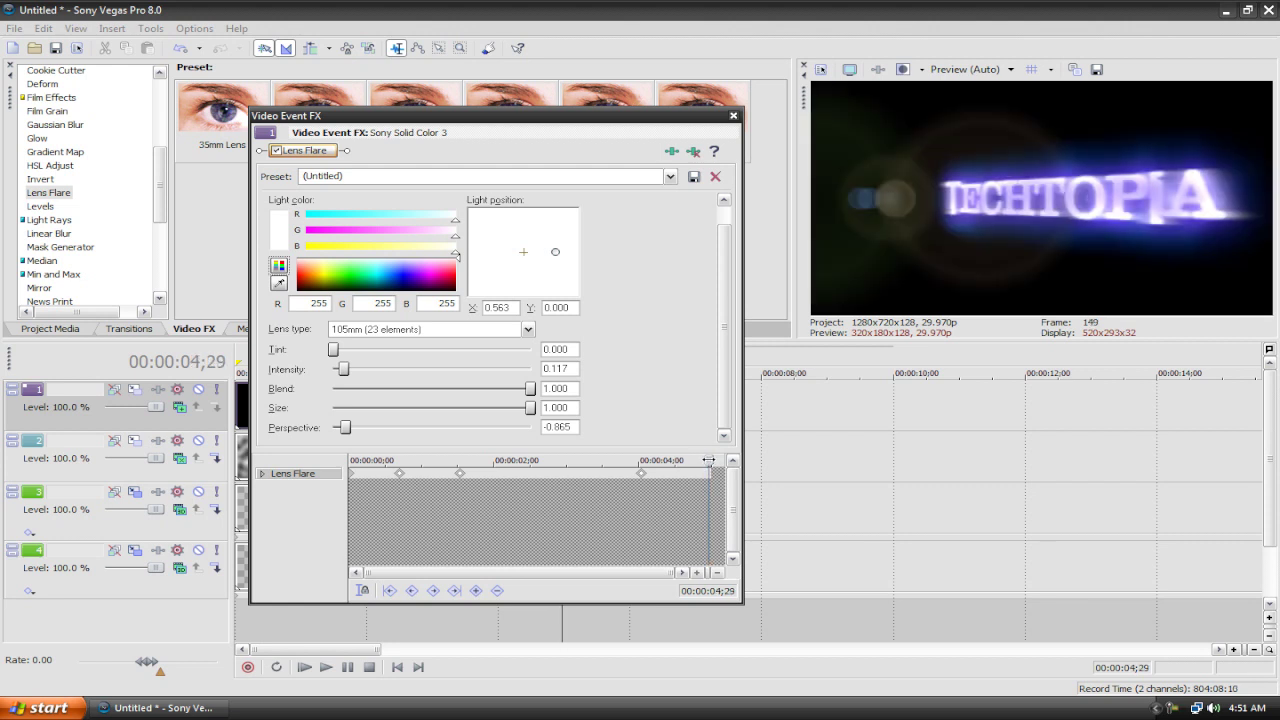
pyautogui.moveTo(344, 427); pyautogui.dragTo(310, 428)
pyautogui.moveTo(343, 369); pyautogui.dragTo(325, 371)
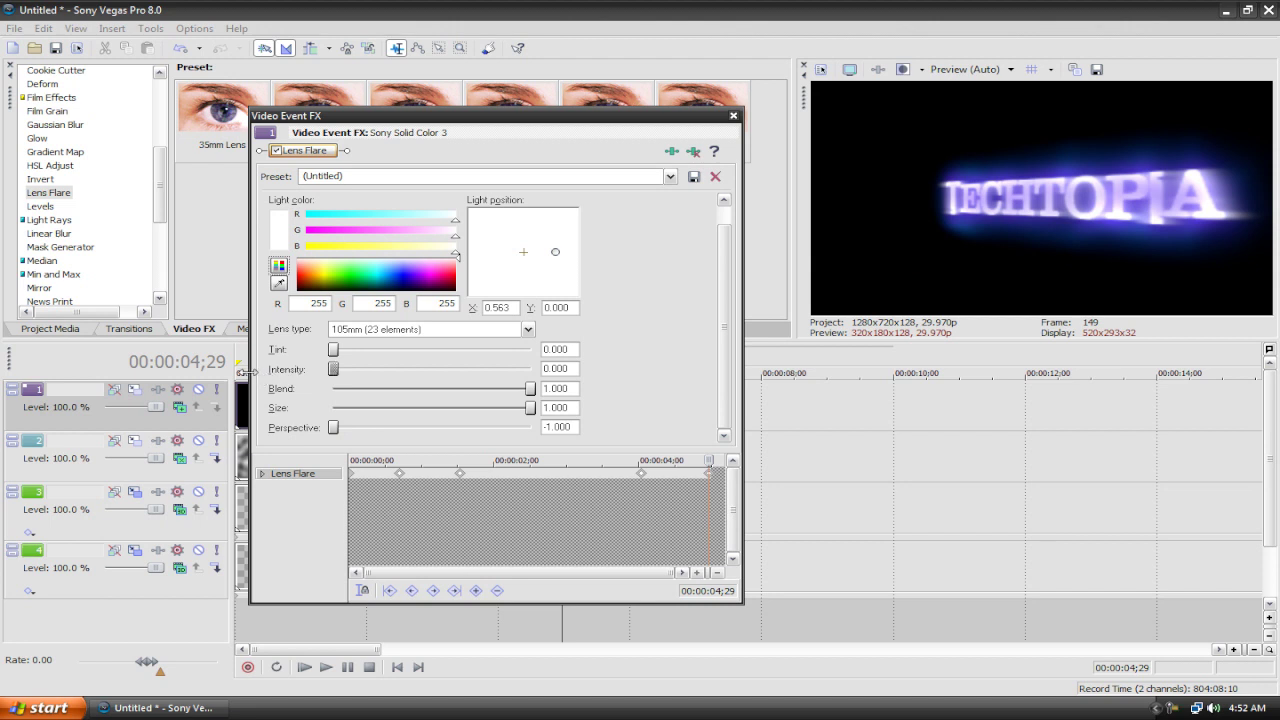
# - Close the Lens Flare settings, loop the title's length on the ruler and preview playback
pyautogui.click(733, 116)
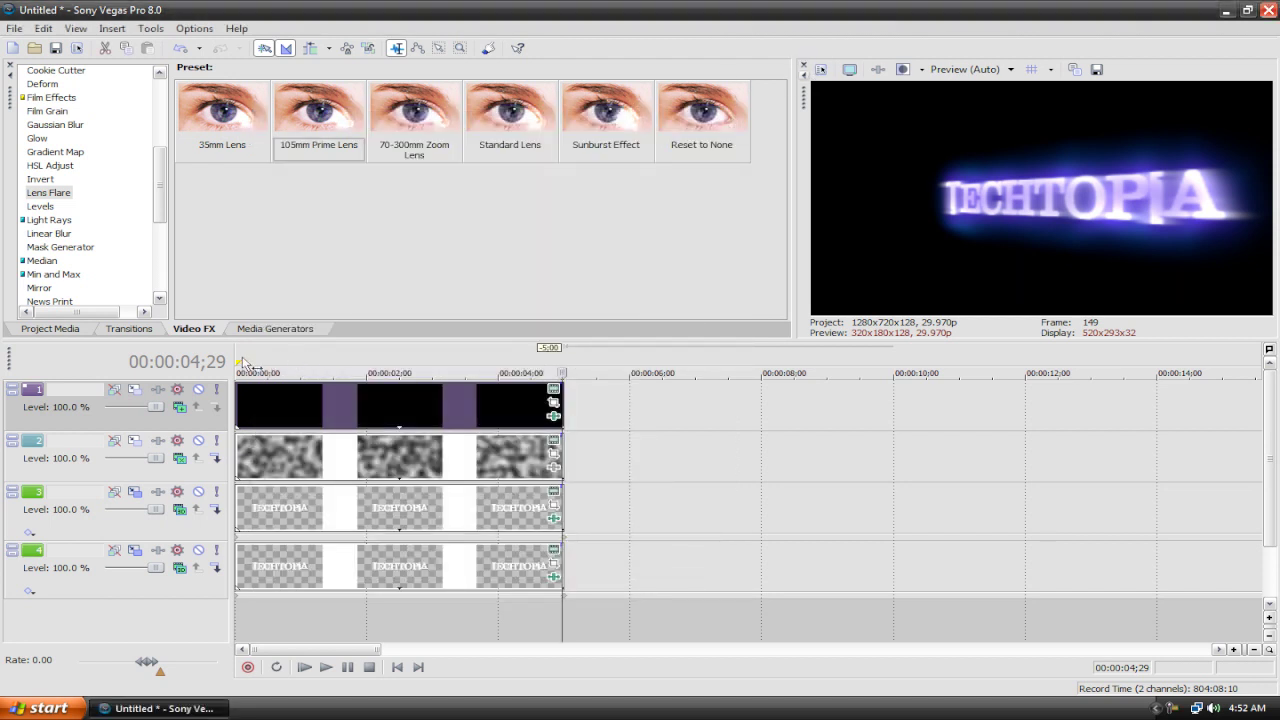
pyautogui.moveTo(236, 361); pyautogui.dragTo(562, 361)
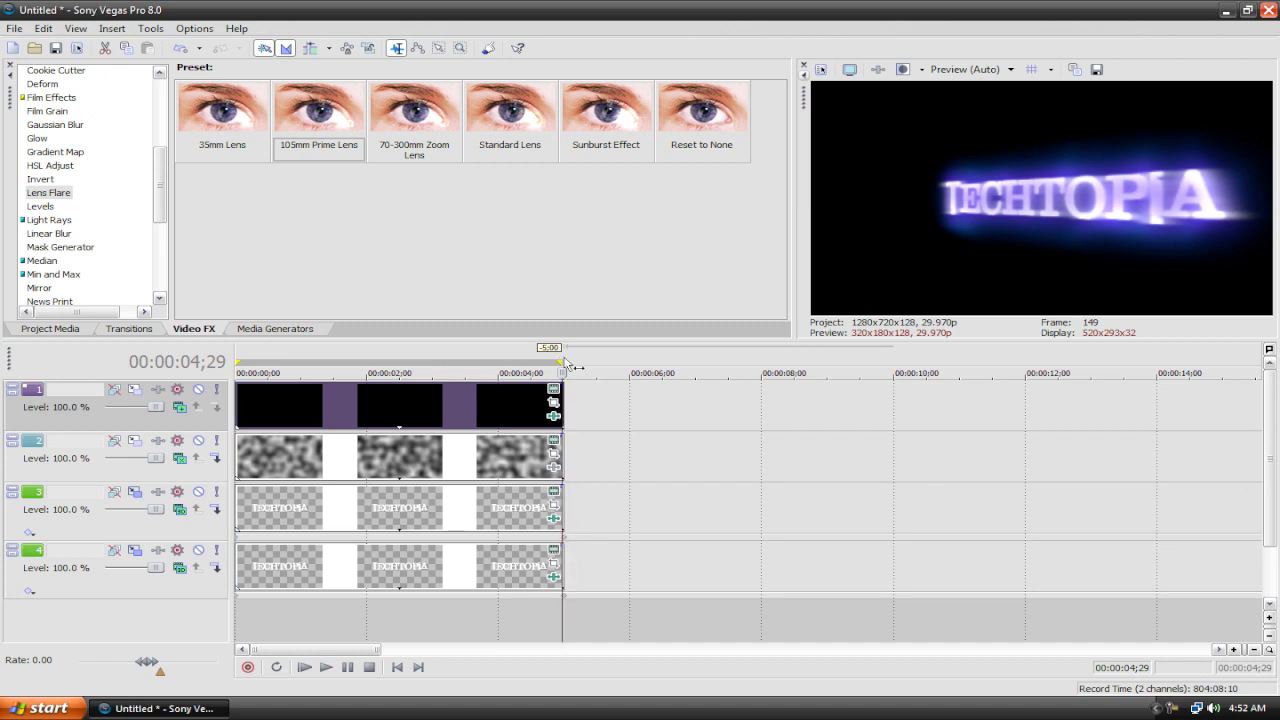
pyautogui.press('space')
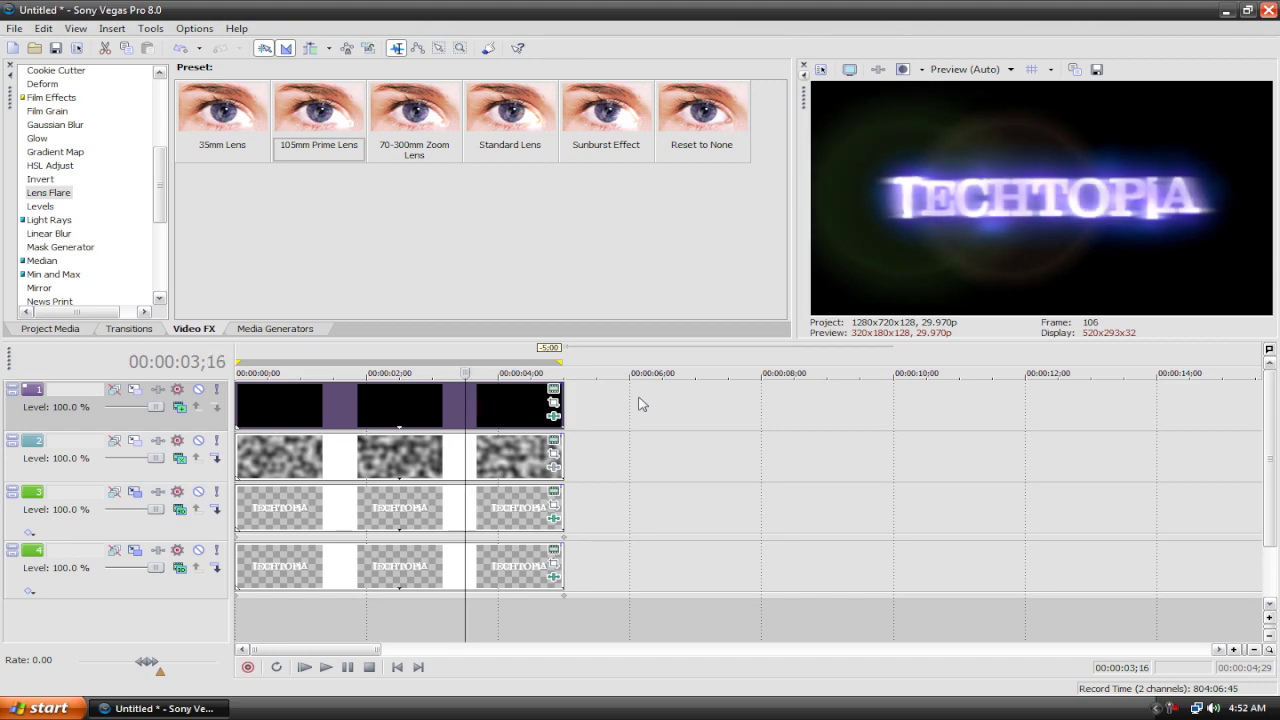
pyautogui.press('space')
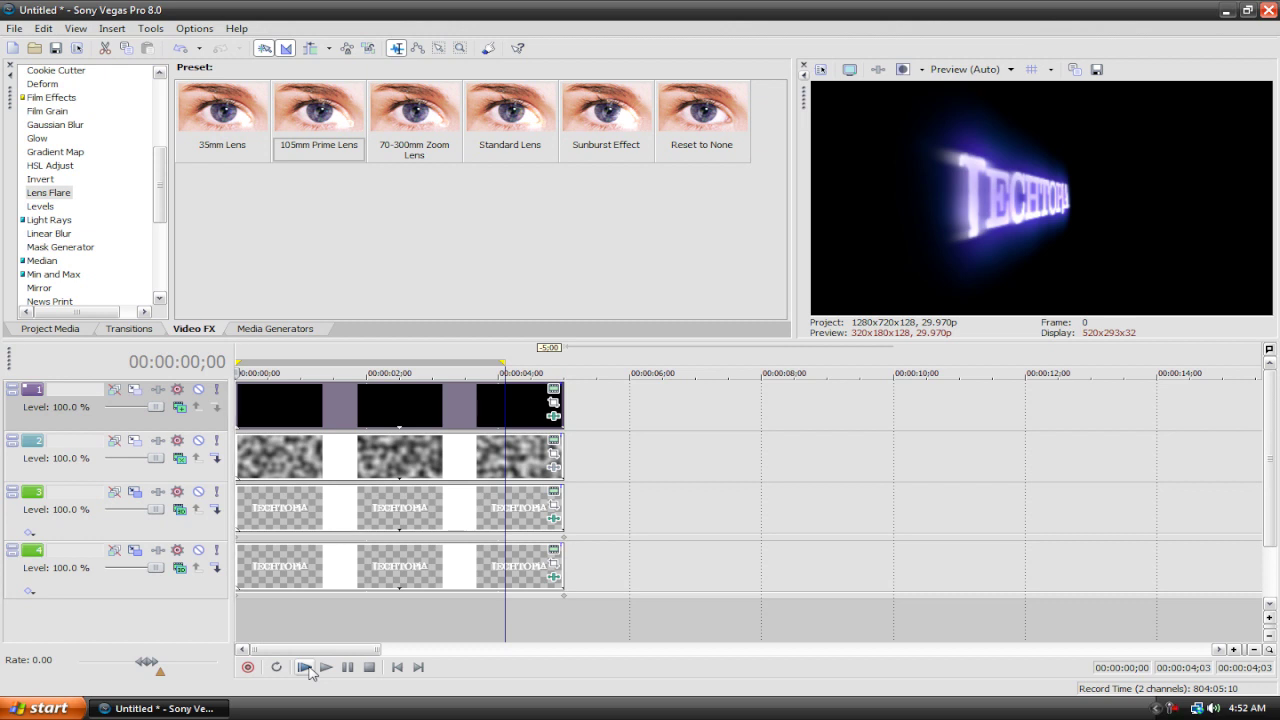
pyautogui.moveTo(164, 192); pyautogui.dragTo(162, 260)
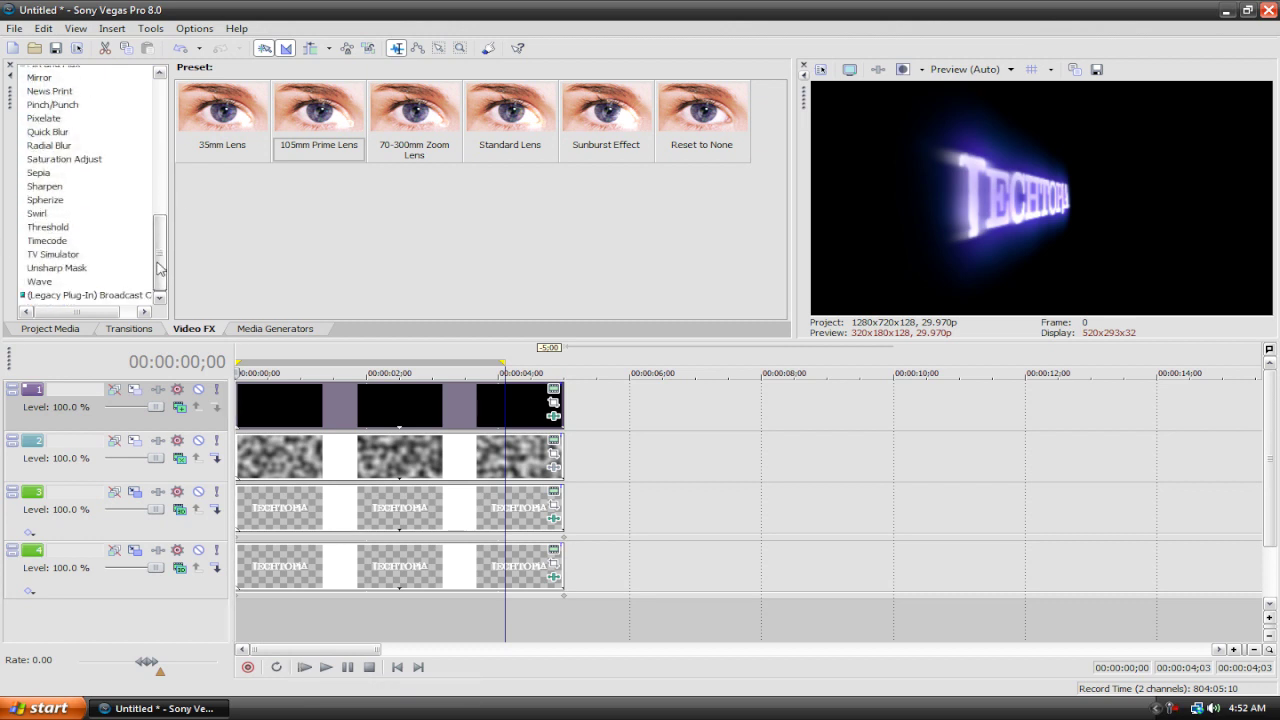